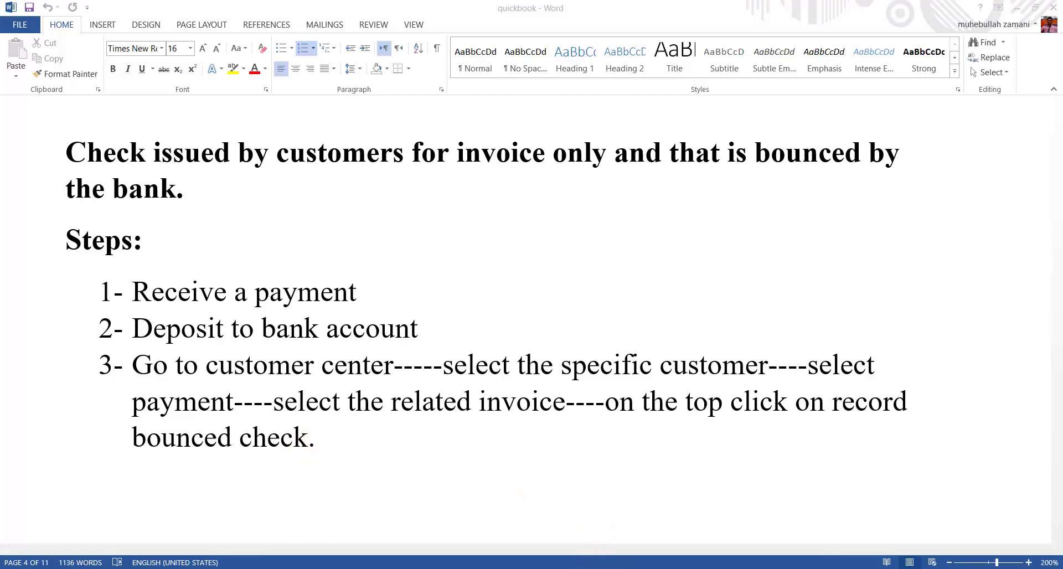
Switch to QuickBooks and start a received payment for the customer who owes invoices 16 and 23
key("alt+Tab")
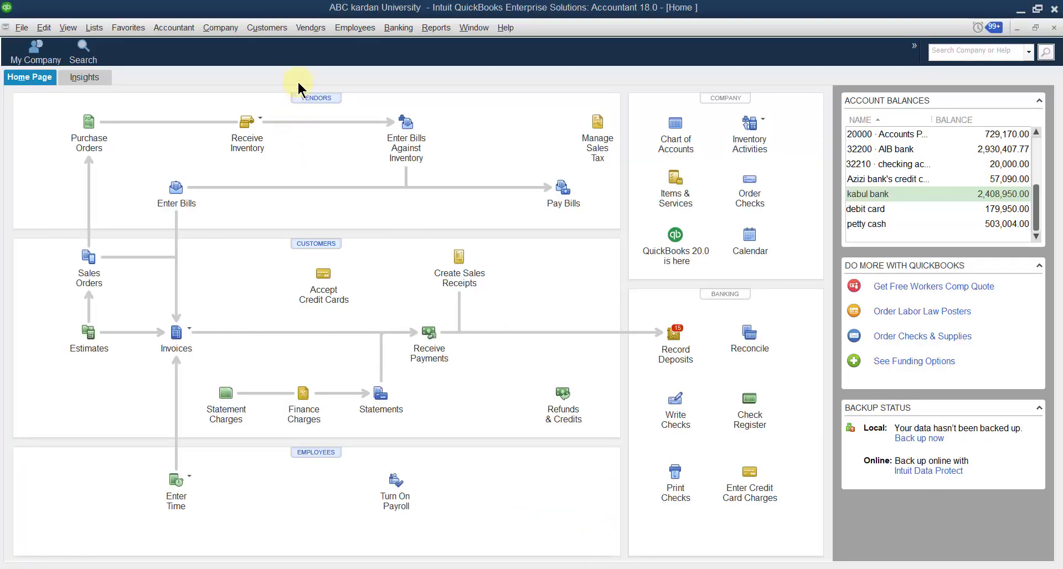
left_click(262, 29)
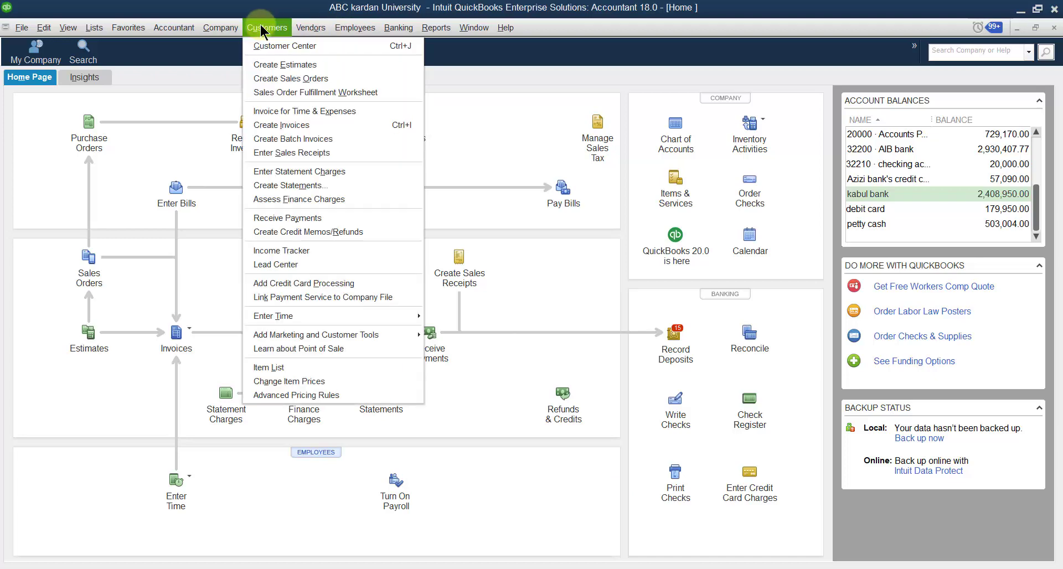
left_click(286, 218)
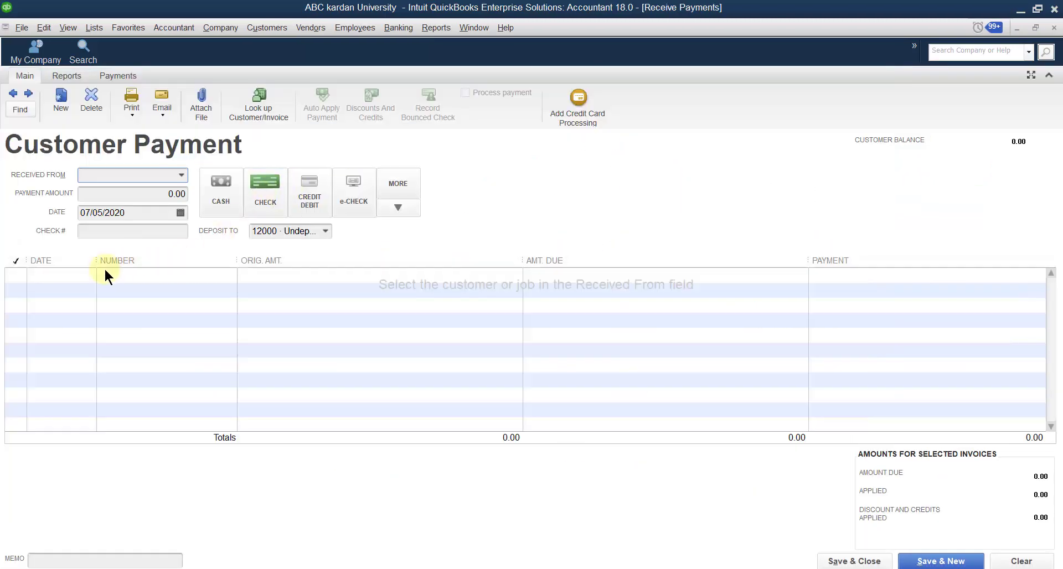
left_click(182, 176)
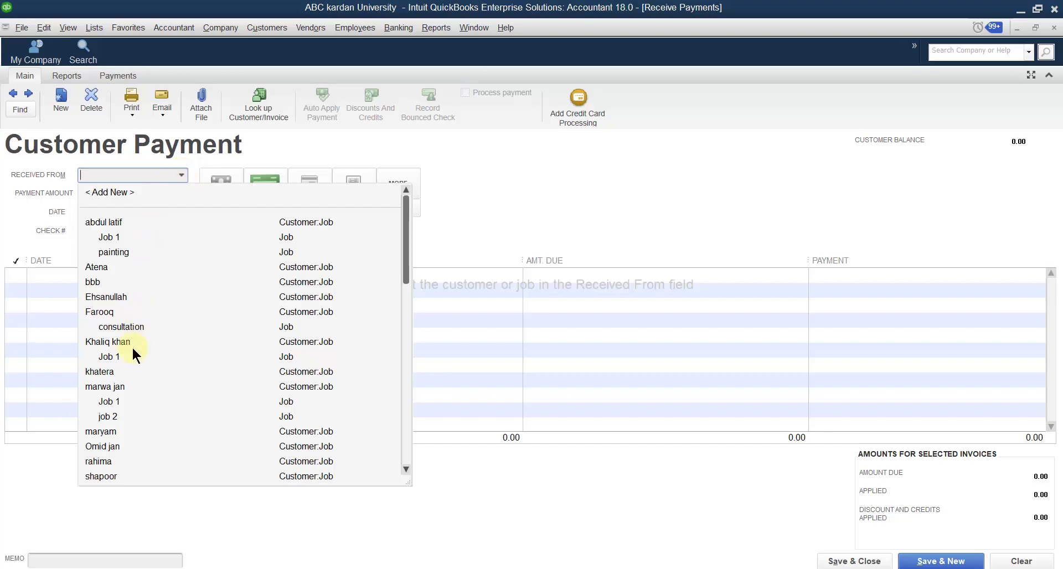
left_click(111, 476)
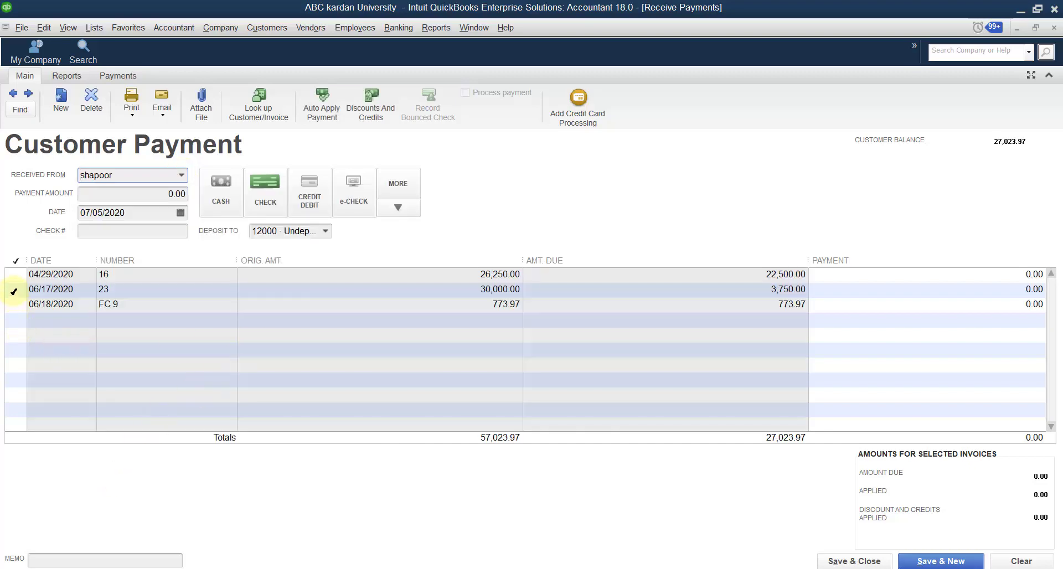
Apply the 22,500.00 payment to invoice 16 dated 04/29/2020, with check as the payment method, and save and close it
left_click(16, 291)
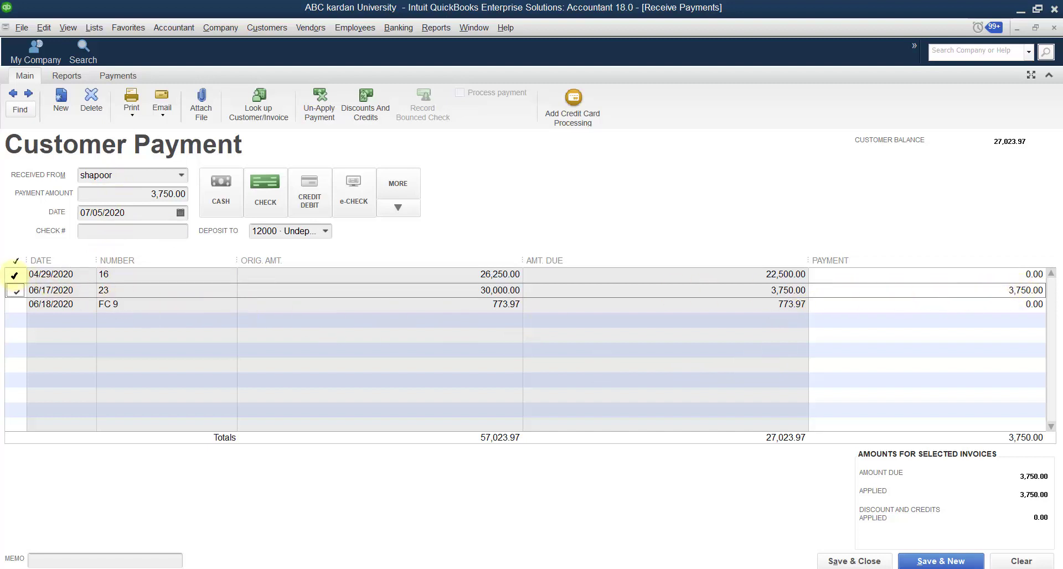
left_click(16, 275)
left_click(16, 291)
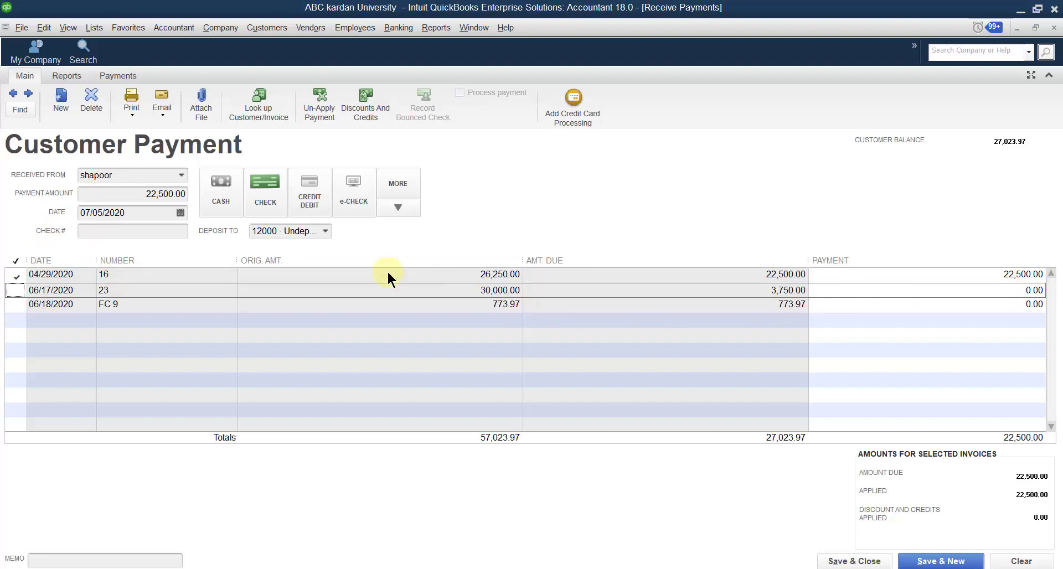
left_click(261, 203)
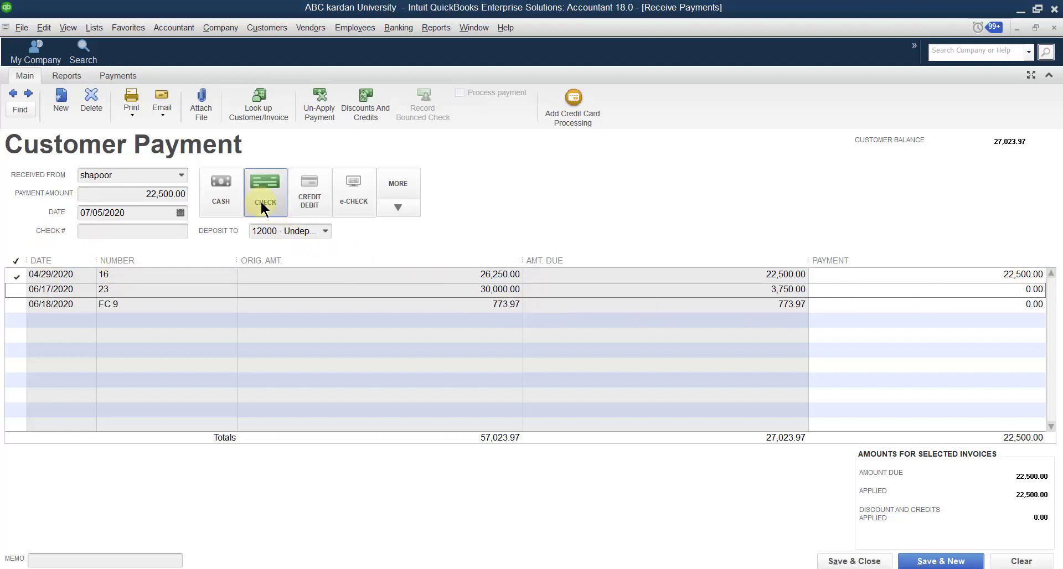
left_click(856, 562)
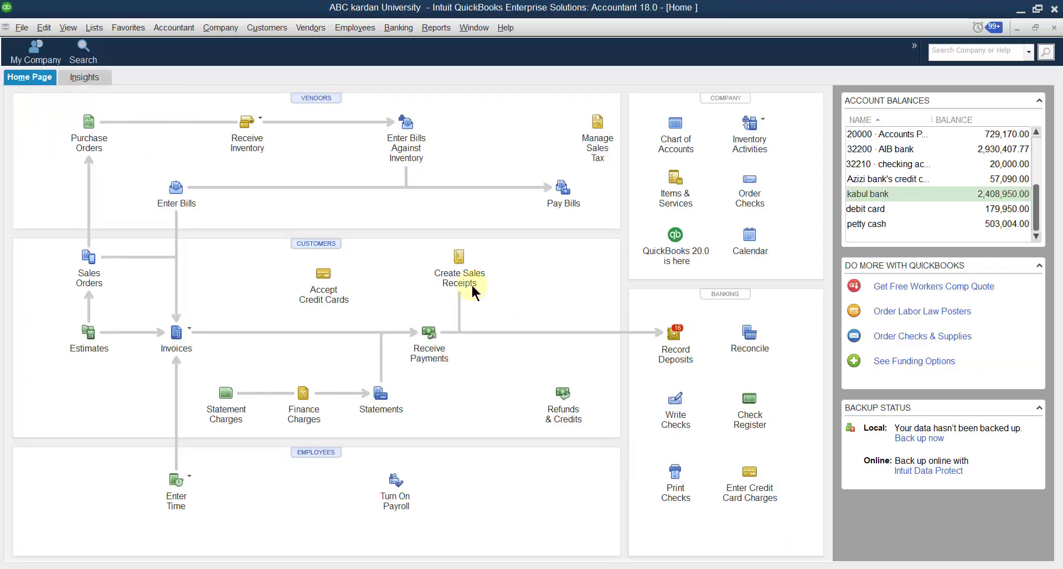
Check the same customer's remaining open invoices in a new received payment and clear the form without saving
left_click(267, 28)
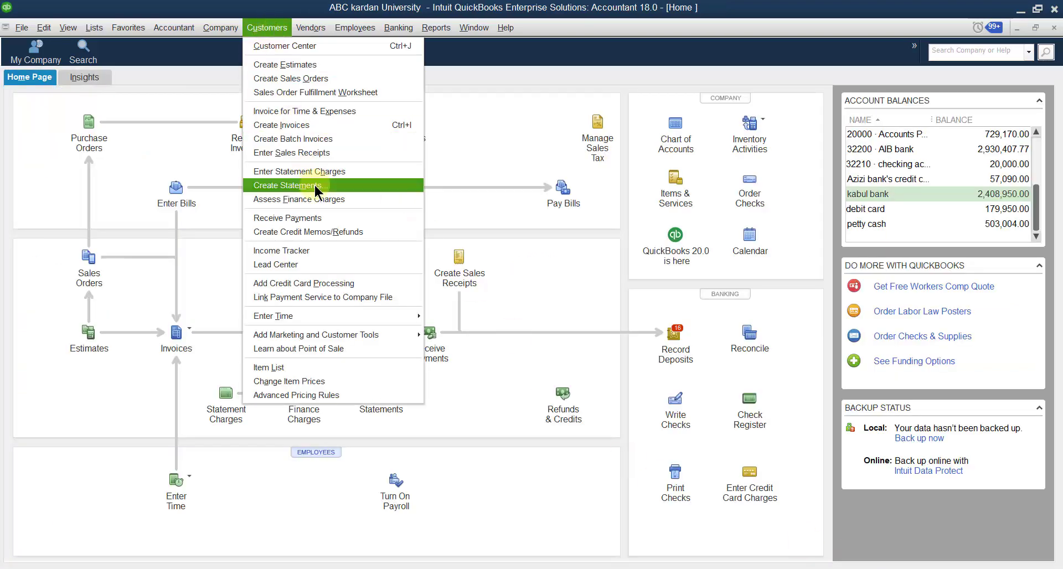
left_click(309, 218)
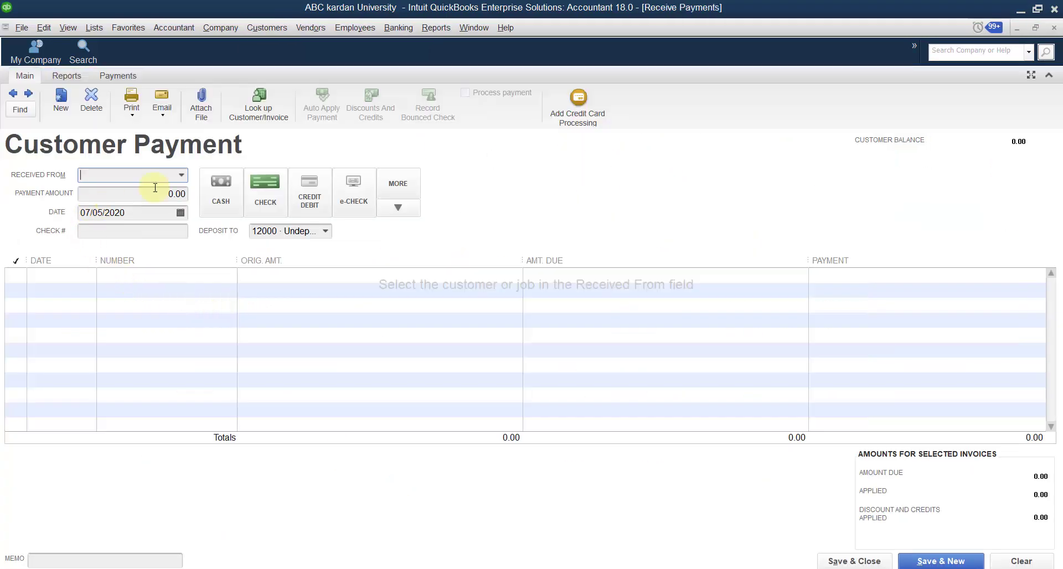
left_click(181, 176)
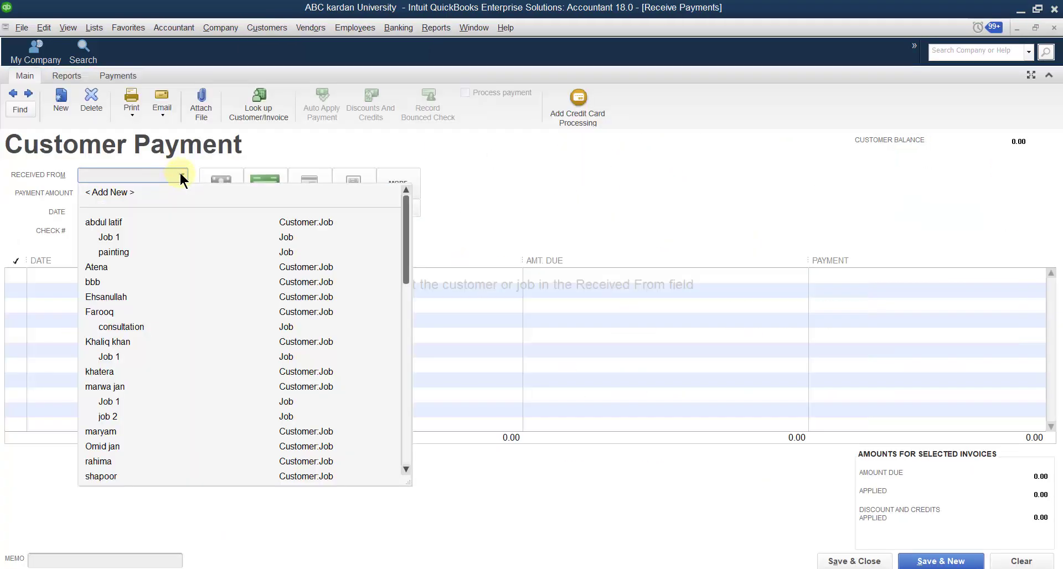
left_click(117, 475)
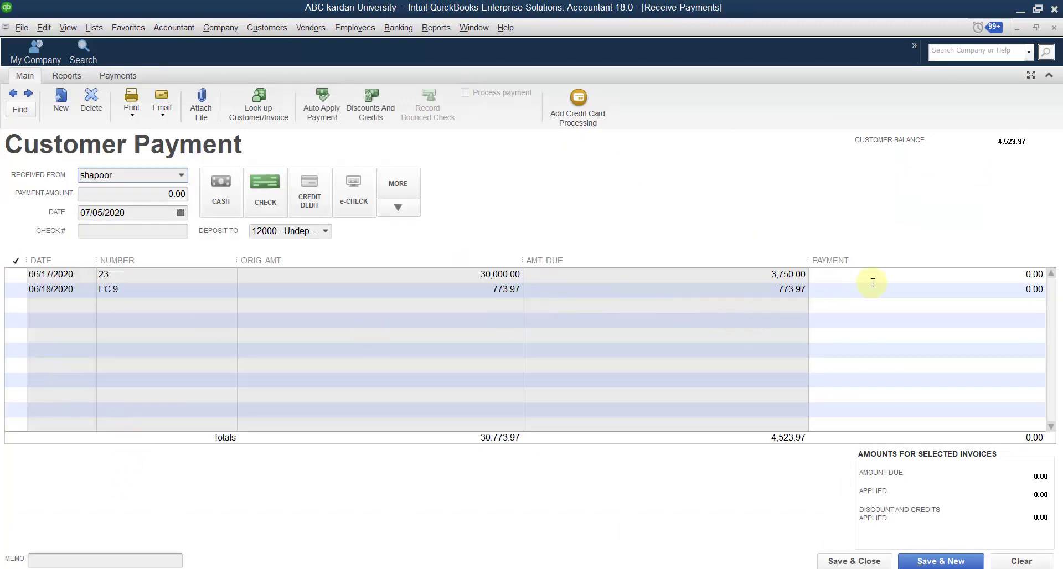
left_click(1022, 561)
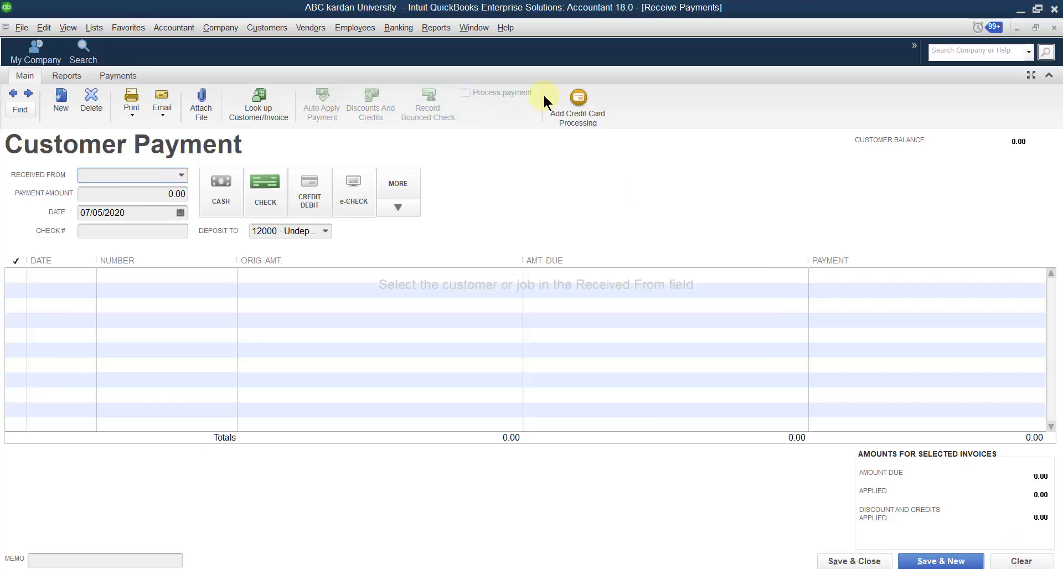
Review the Customer Balance Summary report, and close it along with the empty payment form
left_click(435, 28)
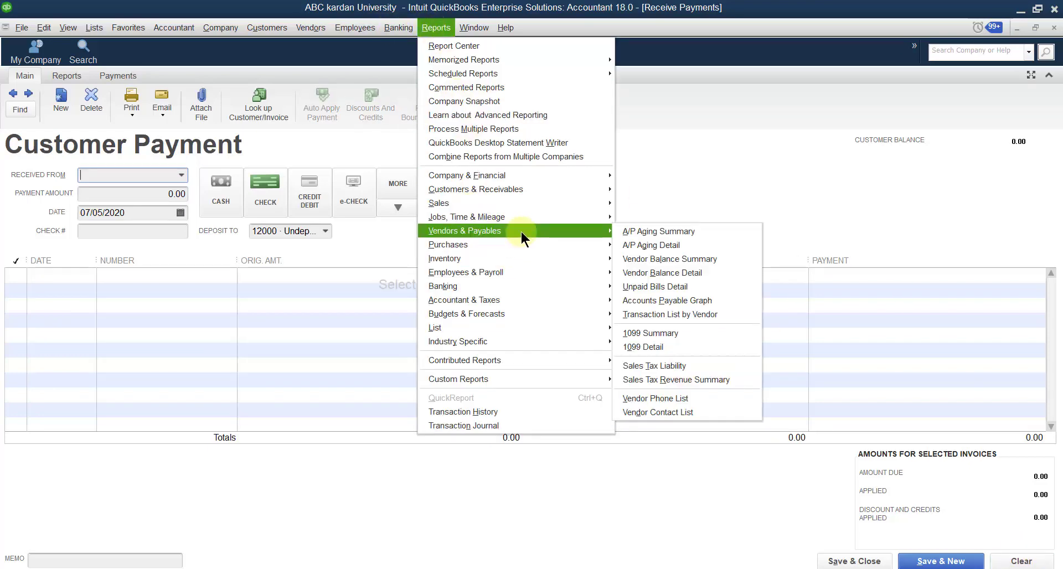
mouse_move(532, 192)
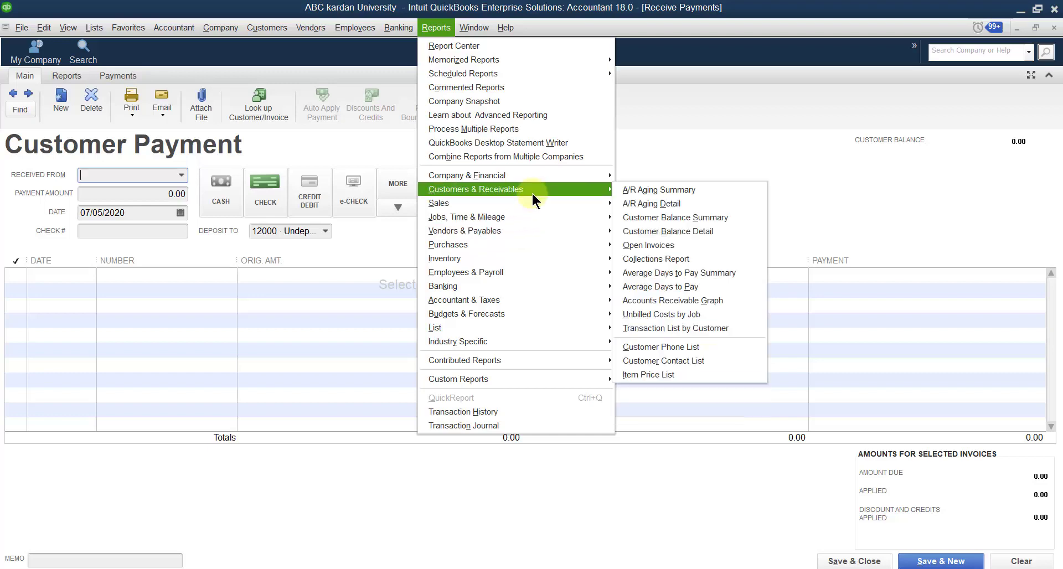
left_click(654, 218)
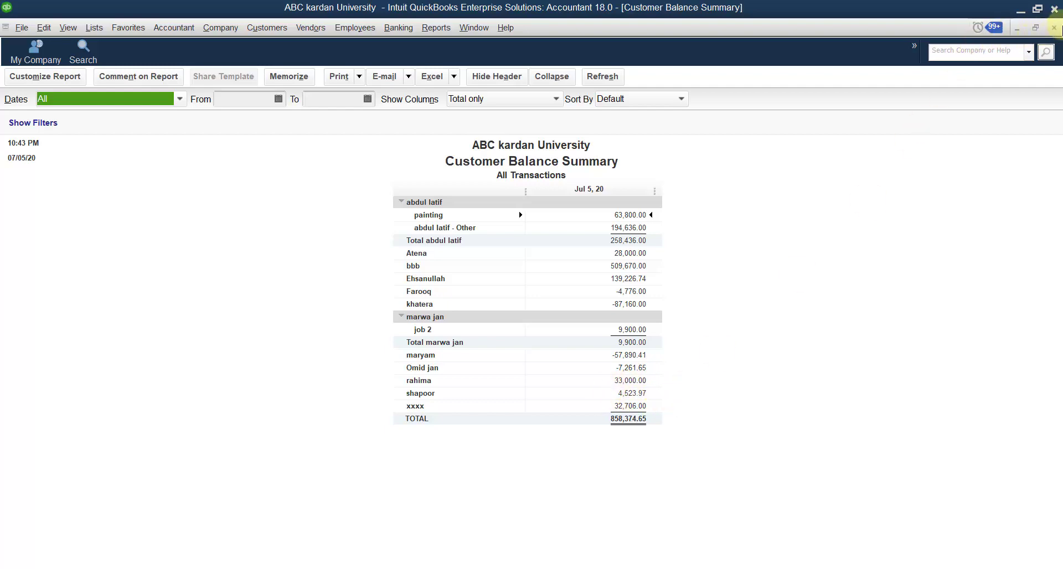
left_click(1055, 28)
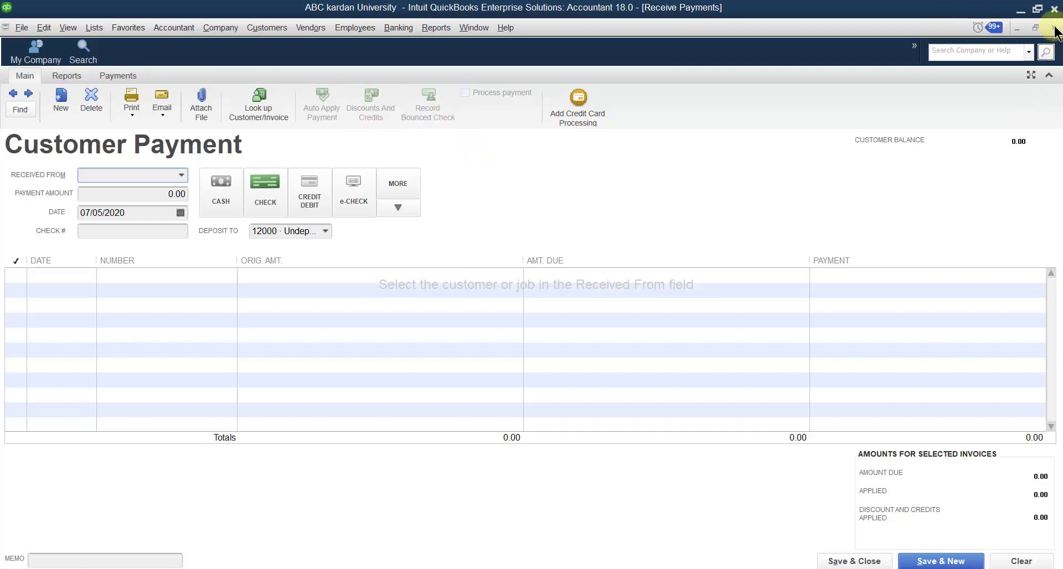
left_click(1055, 28)
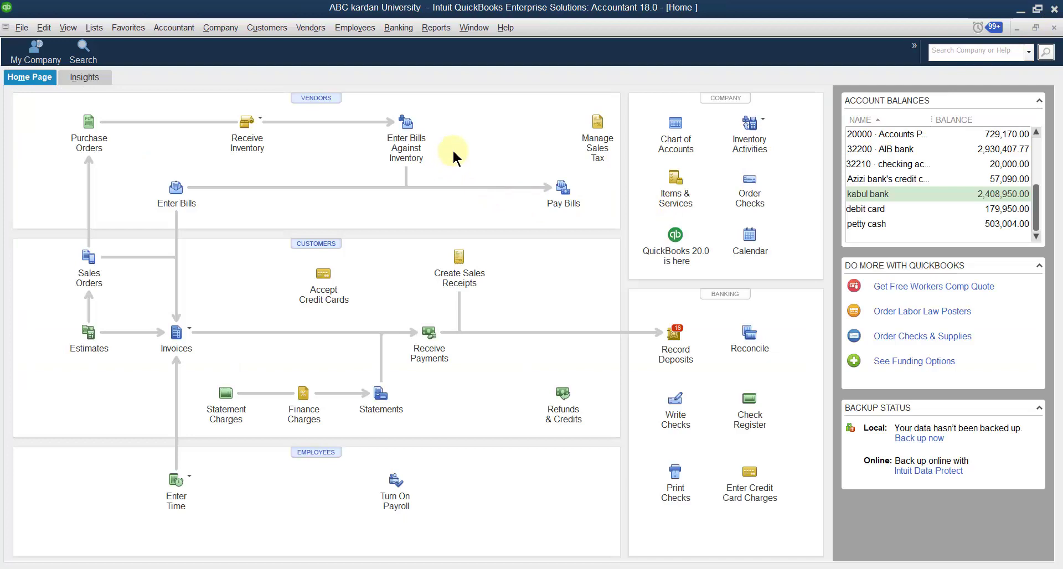
Deposit the 22,500.00 check payment dated 07/05/2020 into the kabul bank account, and save and close the deposit
left_click(399, 27)
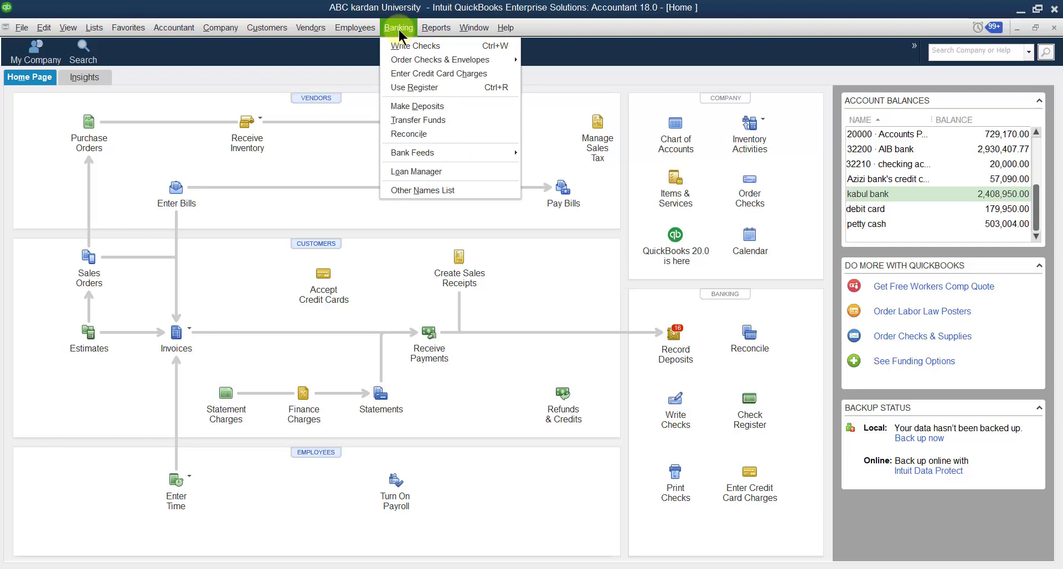
left_click(435, 108)
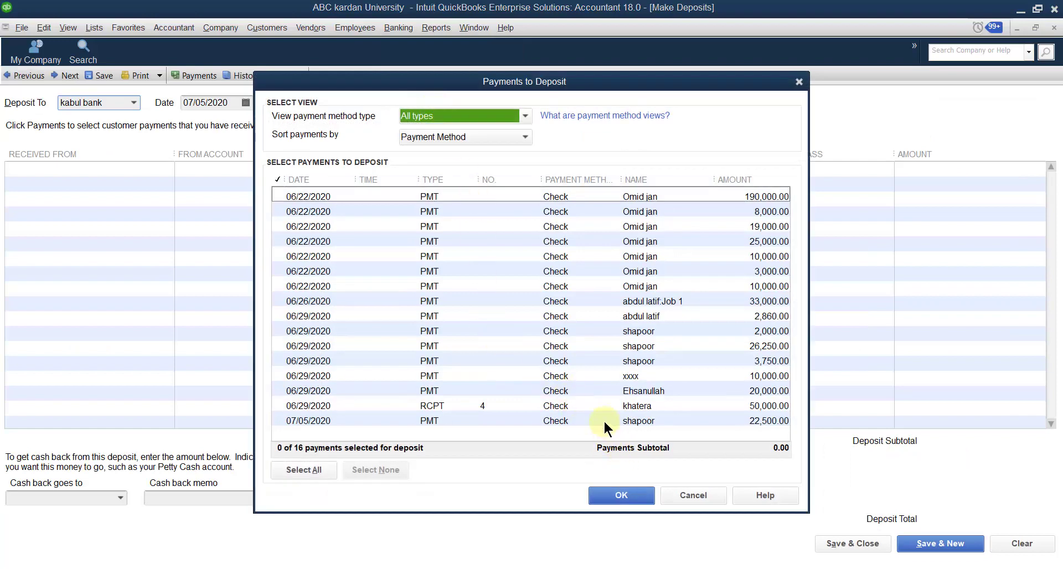
left_click(604, 423)
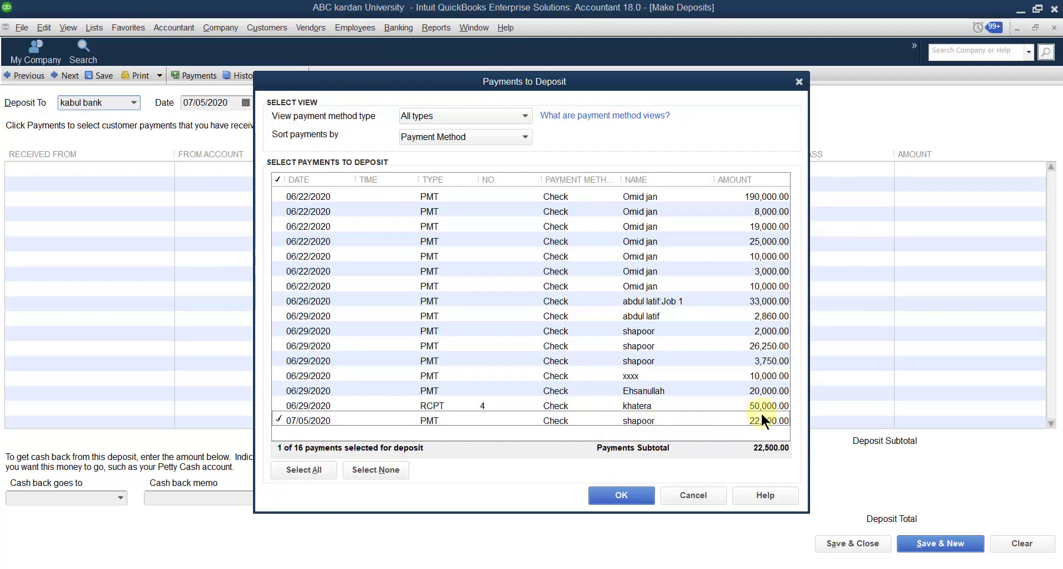
left_click(623, 495)
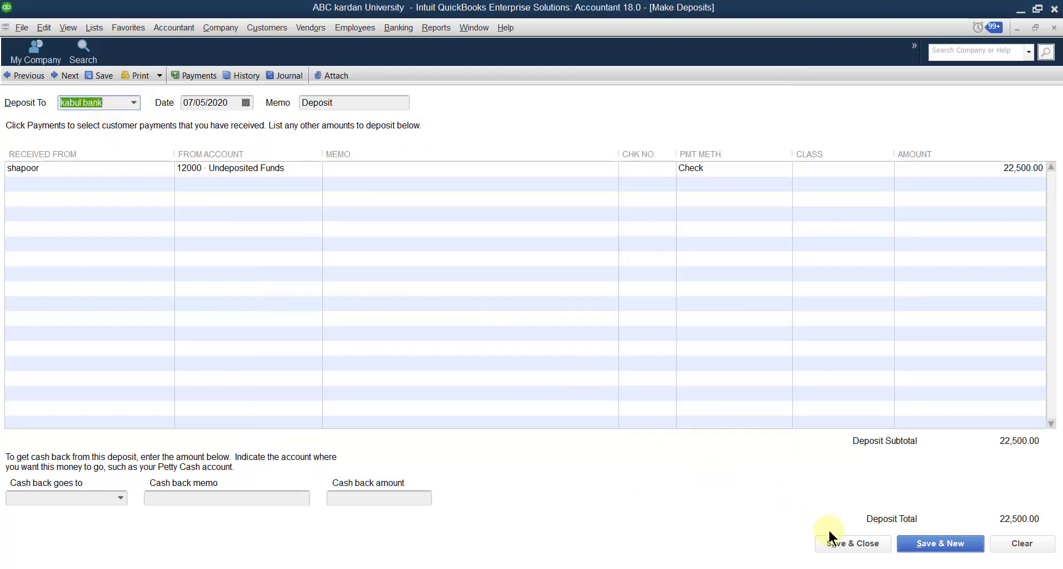
left_click(847, 542)
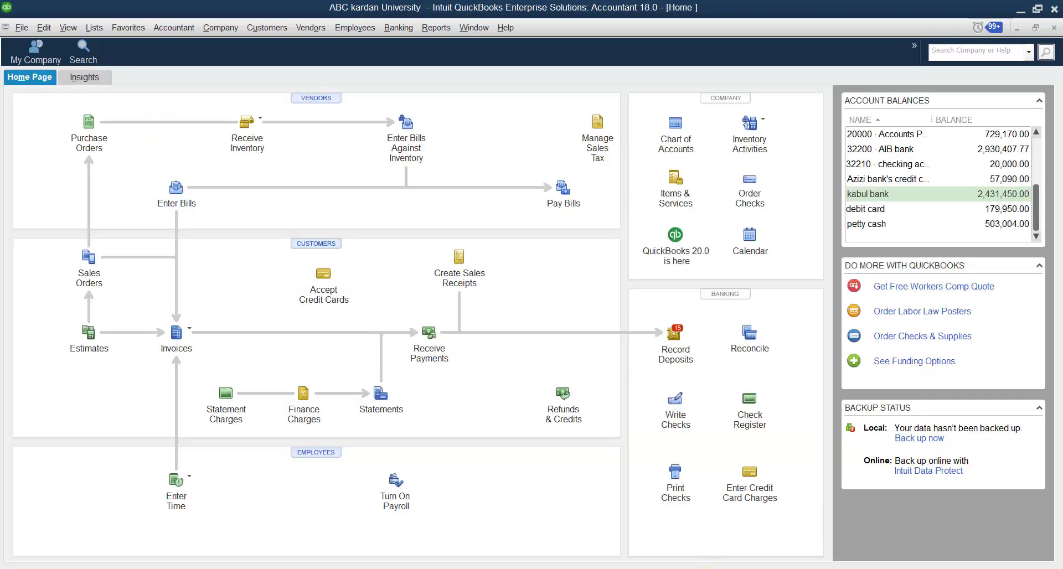
Consult the bounced-check procedure in Word, and return to QuickBooks to view the kabul bank balance in Transfer Funds
key("alt+Tab")
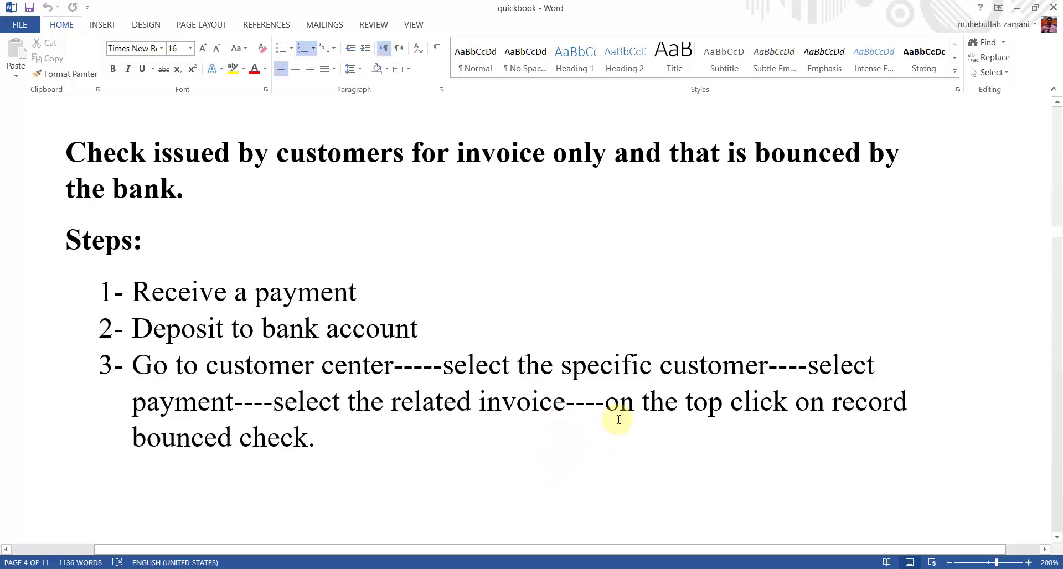
left_click(670, 515)
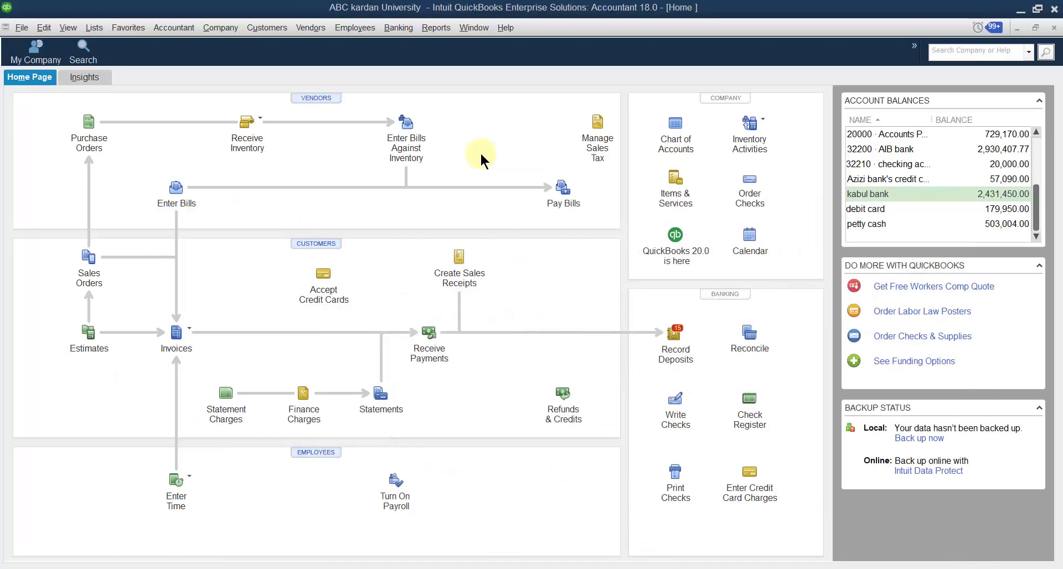
left_click(401, 28)
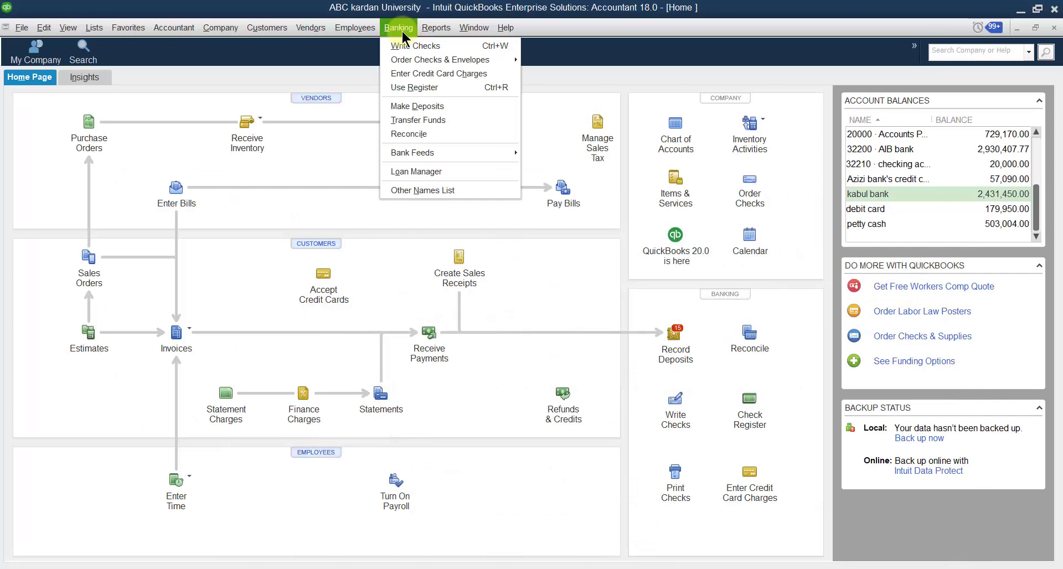
left_click(414, 121)
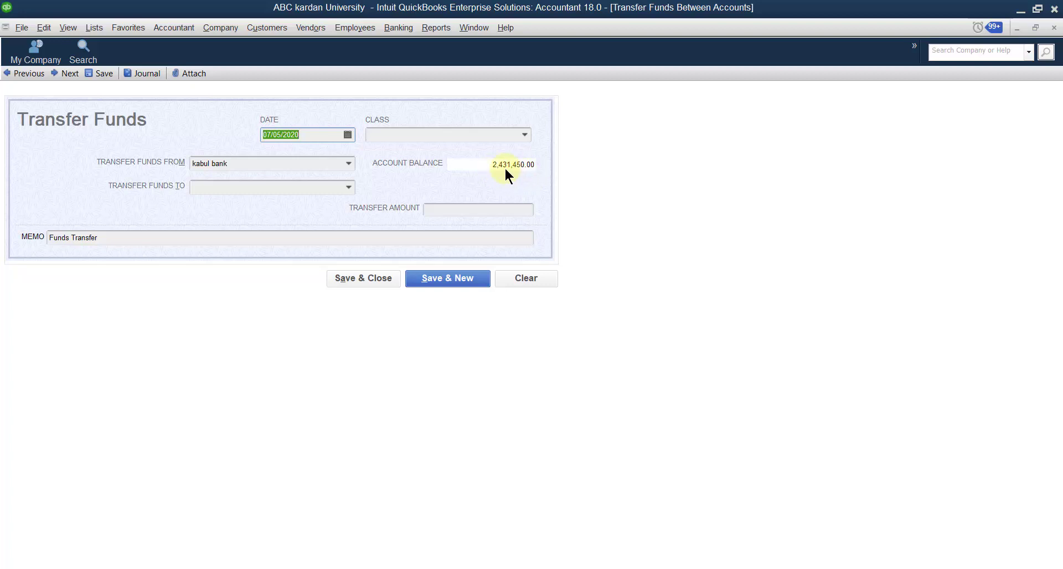
left_click(1054, 27)
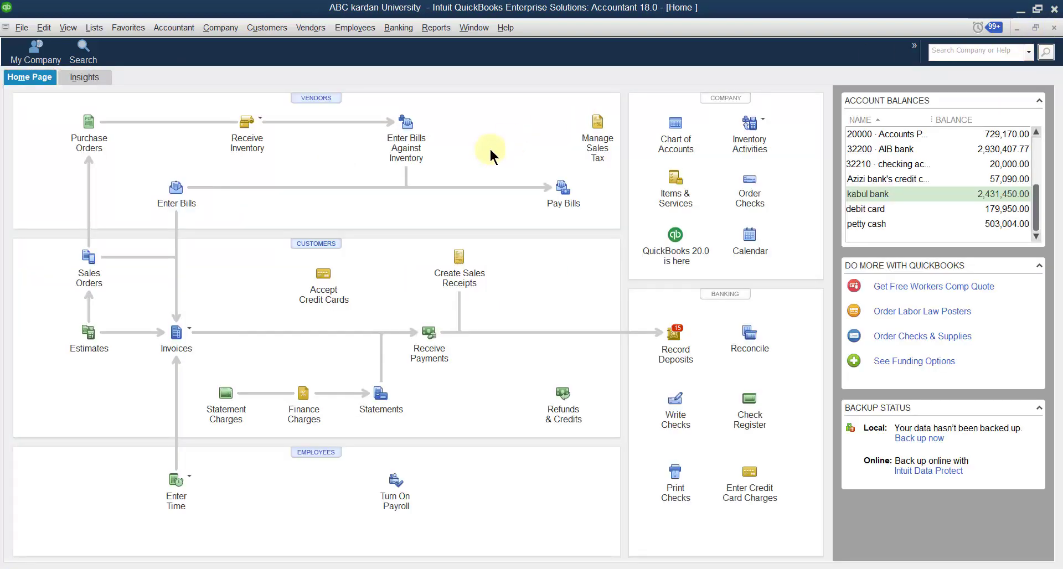
Widen the customer name column in the Customer Center and open the paying customer's 22,500.00 payment dated 07/05/2020
left_click(267, 28)
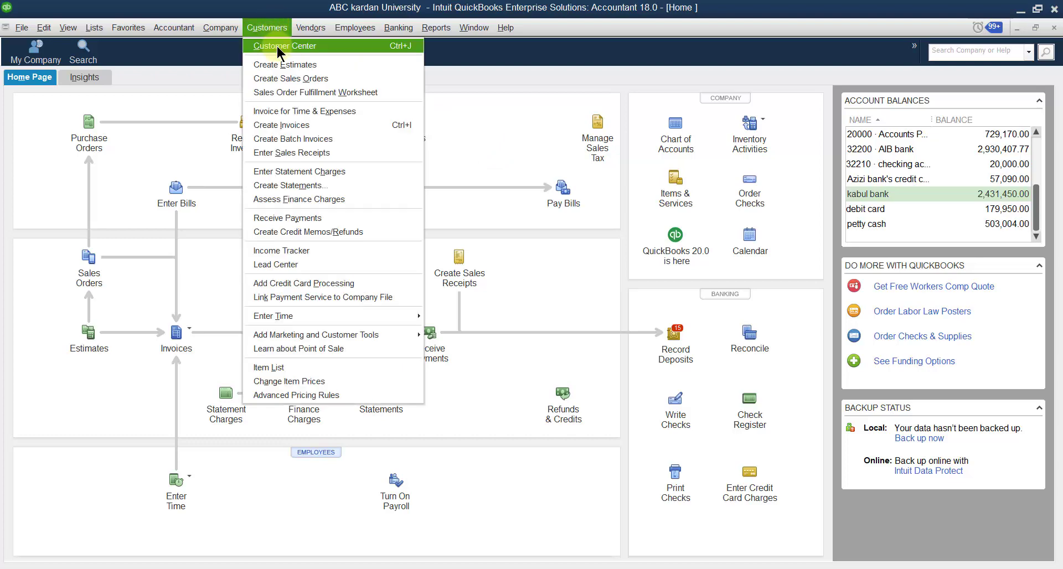
left_click(277, 48)
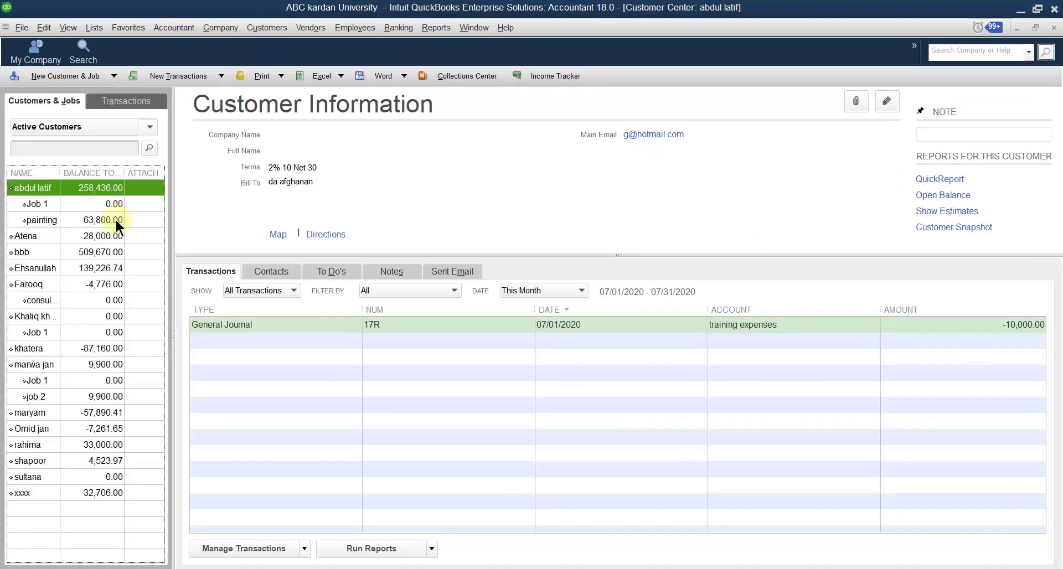
left_click_drag(61, 172, 88, 172)
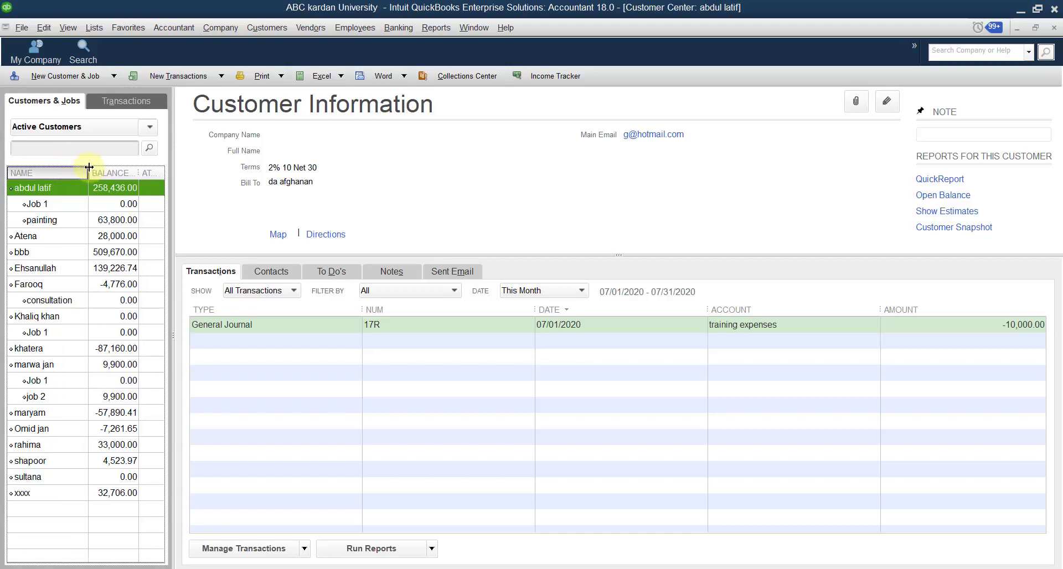
left_click(34, 462)
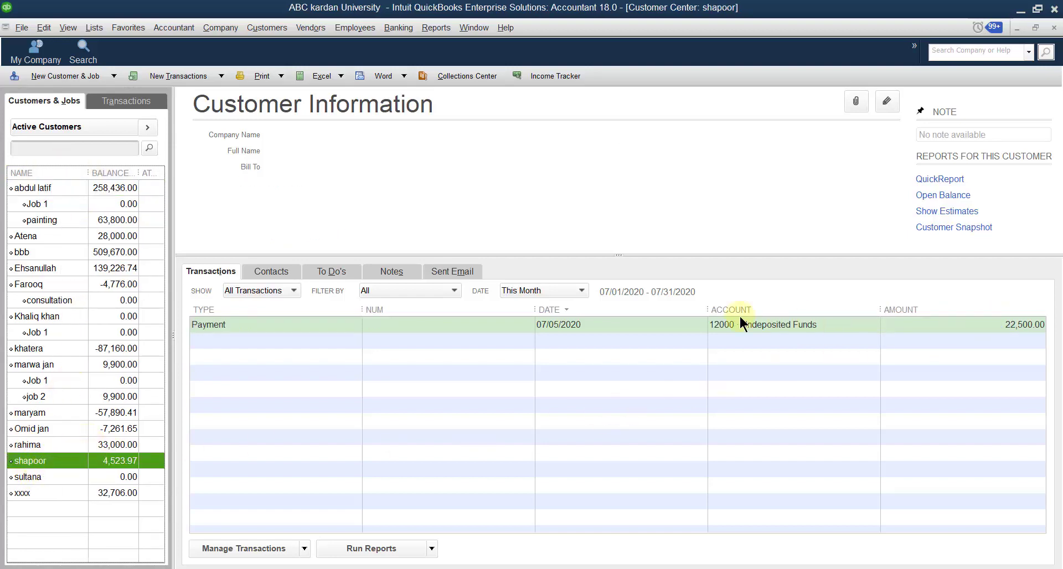
double_click(631, 323)
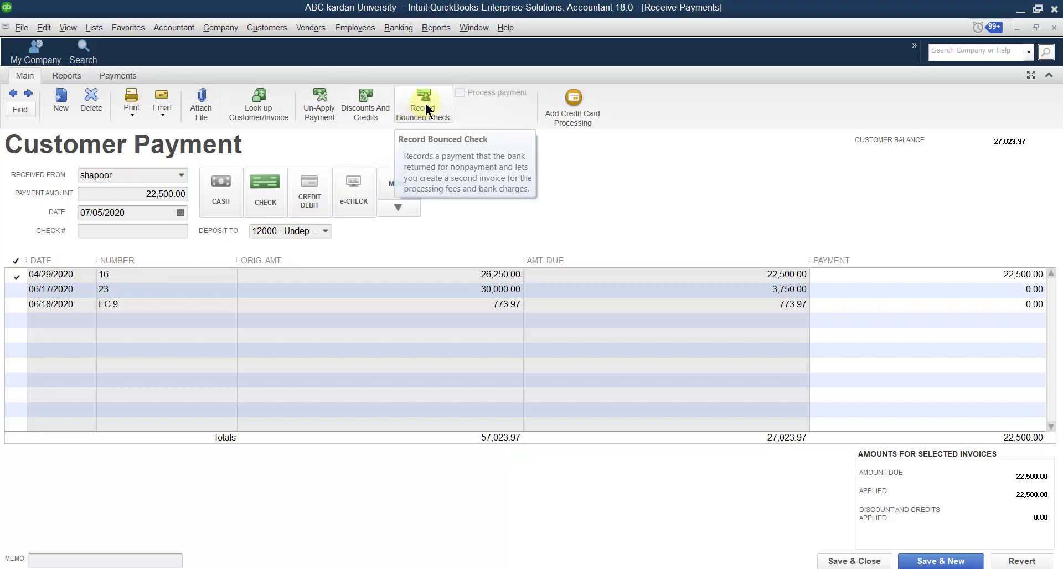
Start recording the customer's 22,500.00 check as bounced, with a bank fee of 1500 and no class
left_click(424, 101)
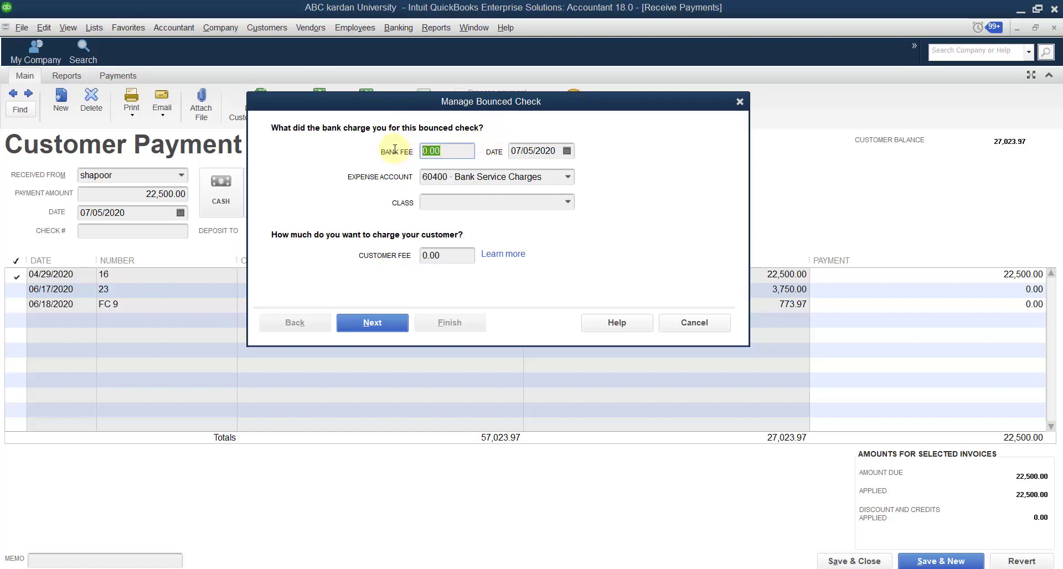
type("20")
key("BackSpace")
key("BackSpace")
type("1500")
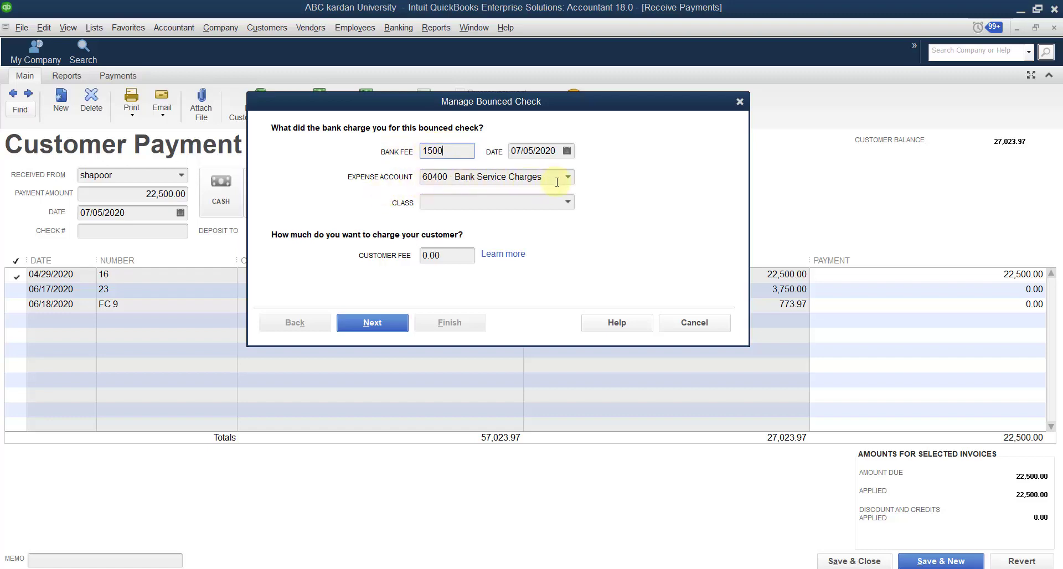
left_click(567, 202)
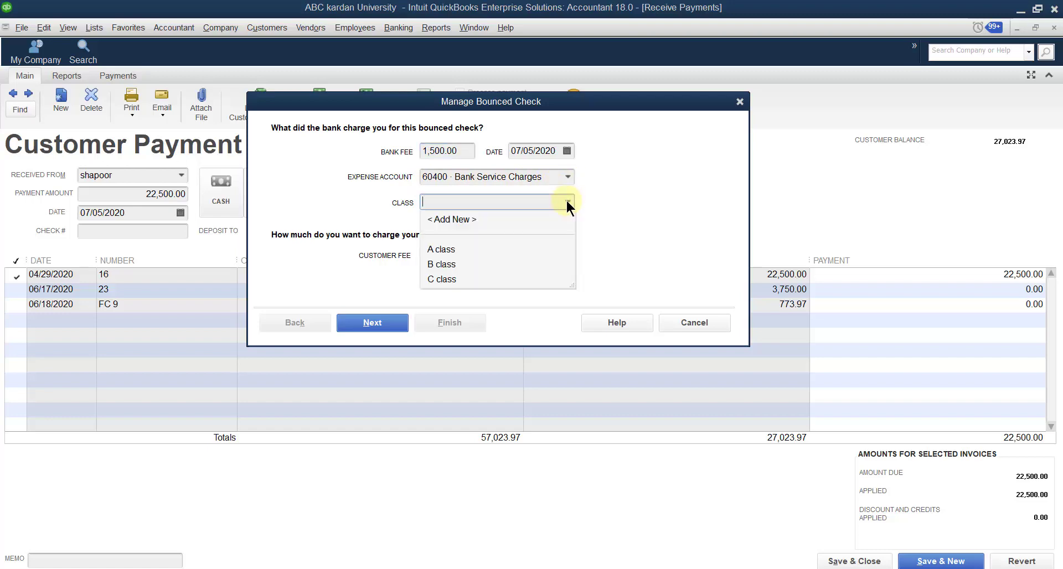
left_click(567, 202)
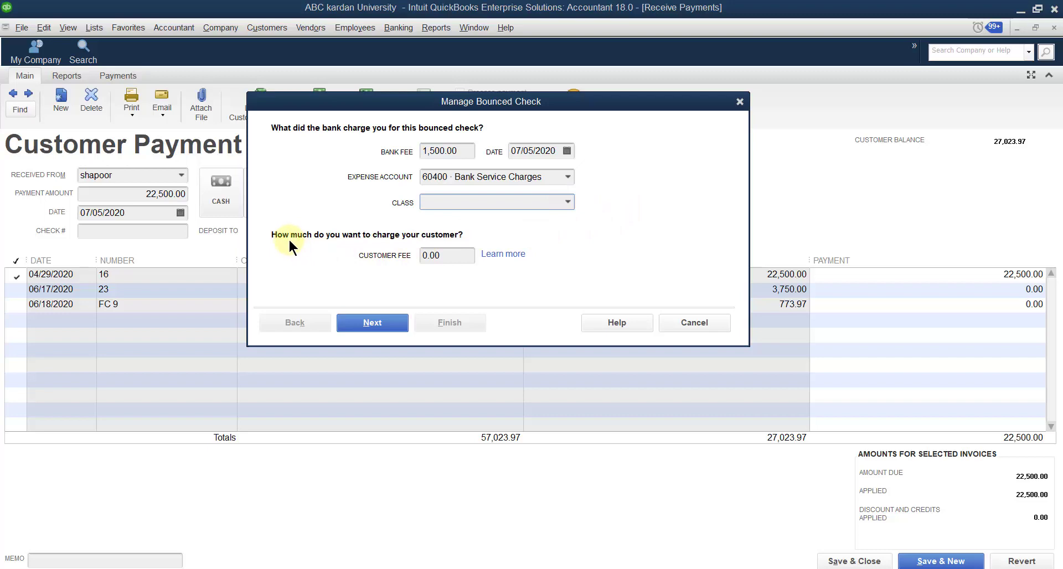
Set the customer fee for the bounced check to 2000
left_click(451, 256)
type("3000")
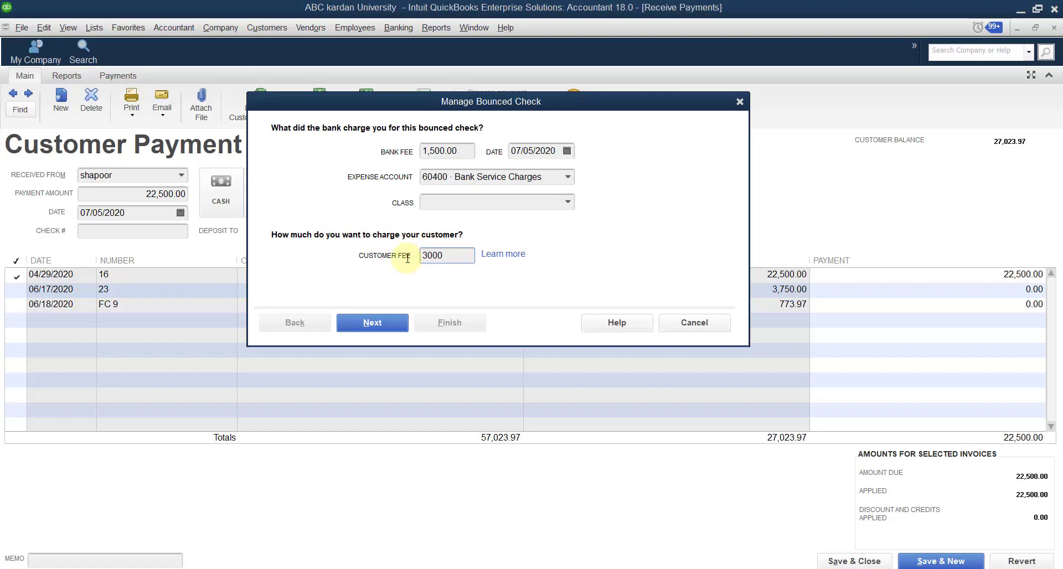
key("BackSpace")
key("BackSpace")
key("BackSpace")
key("BackSpace")
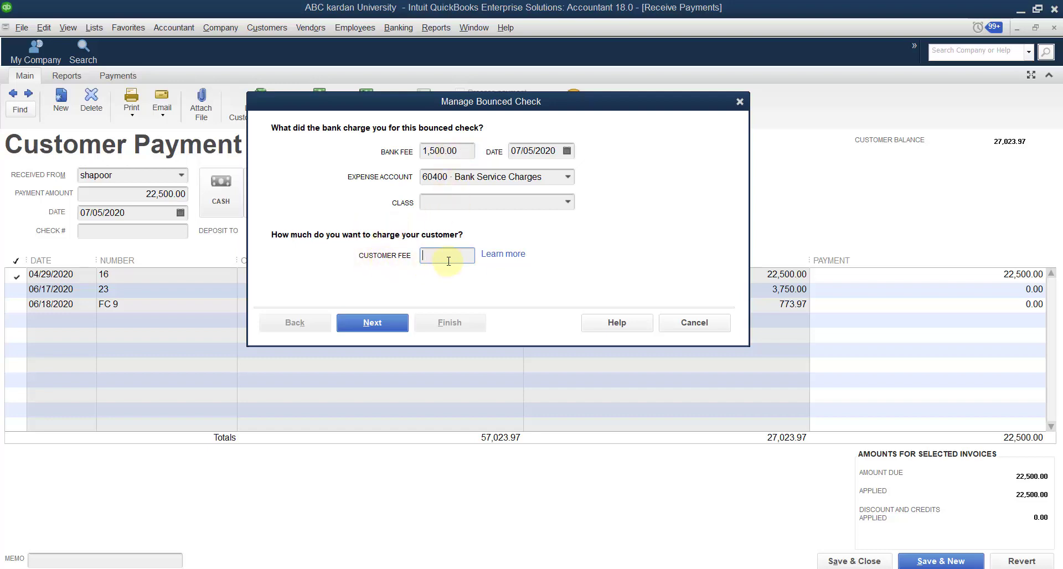
type("1500")
key("BackSpace")
key("BackSpace")
key("BackSpace")
key("BackSpace")
type("2")
key("BackSpace")
type("2000")
Continue without assigning a class, finish recording the bounced check, and close the payment form
left_click(379, 323)
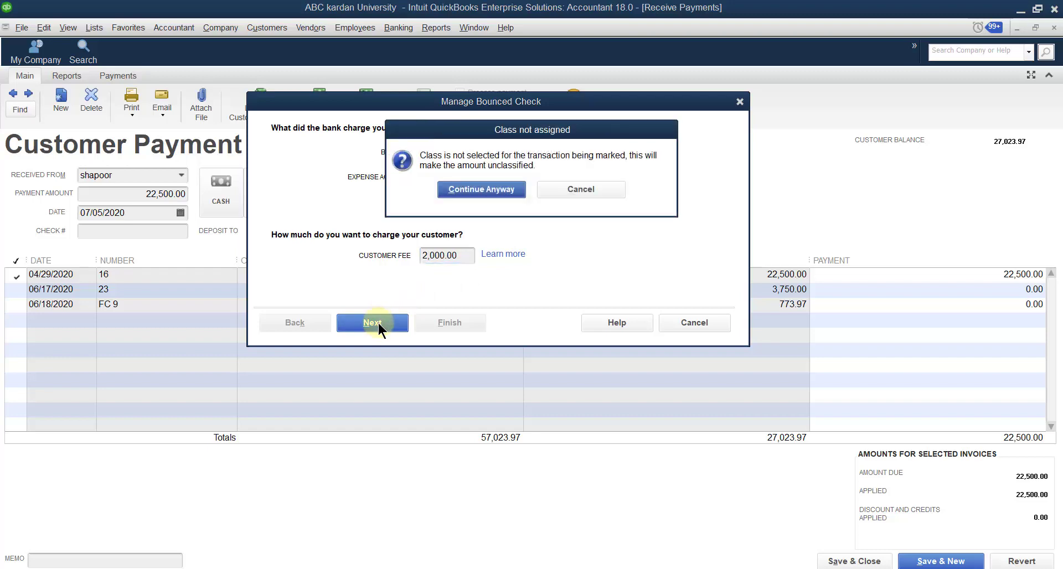
left_click(460, 189)
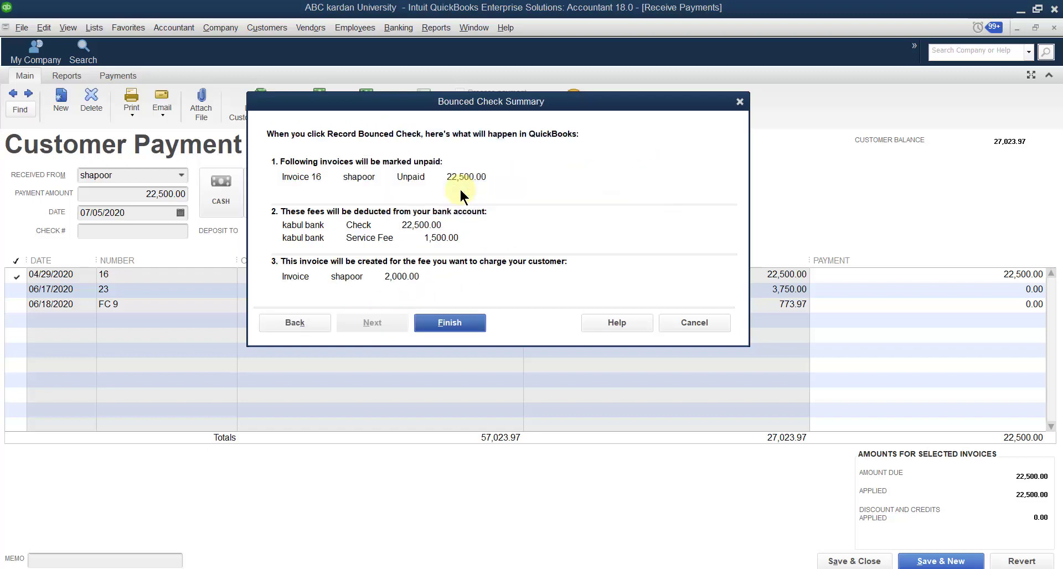
left_click(467, 319)
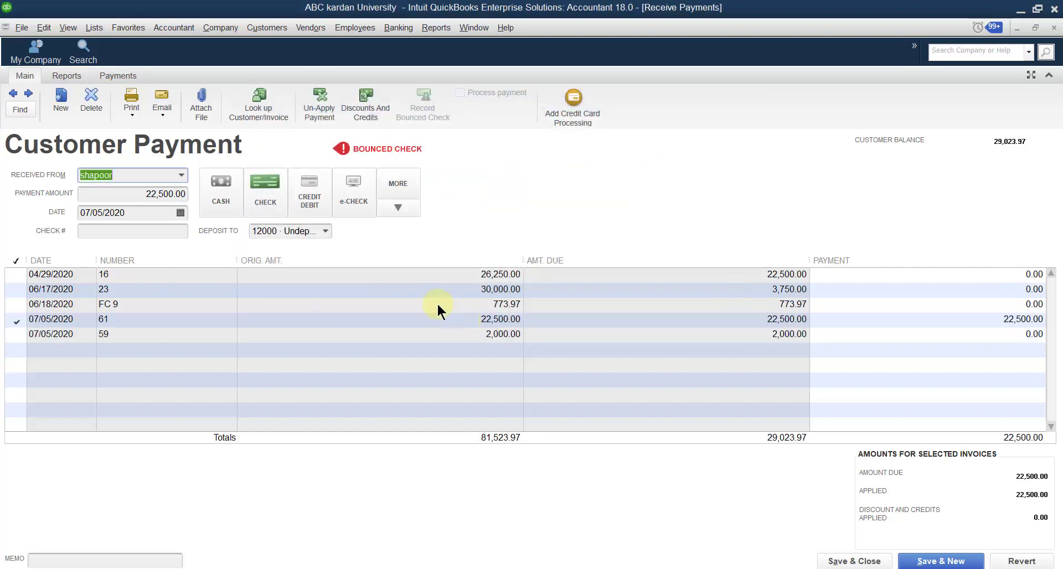
left_click(1055, 27)
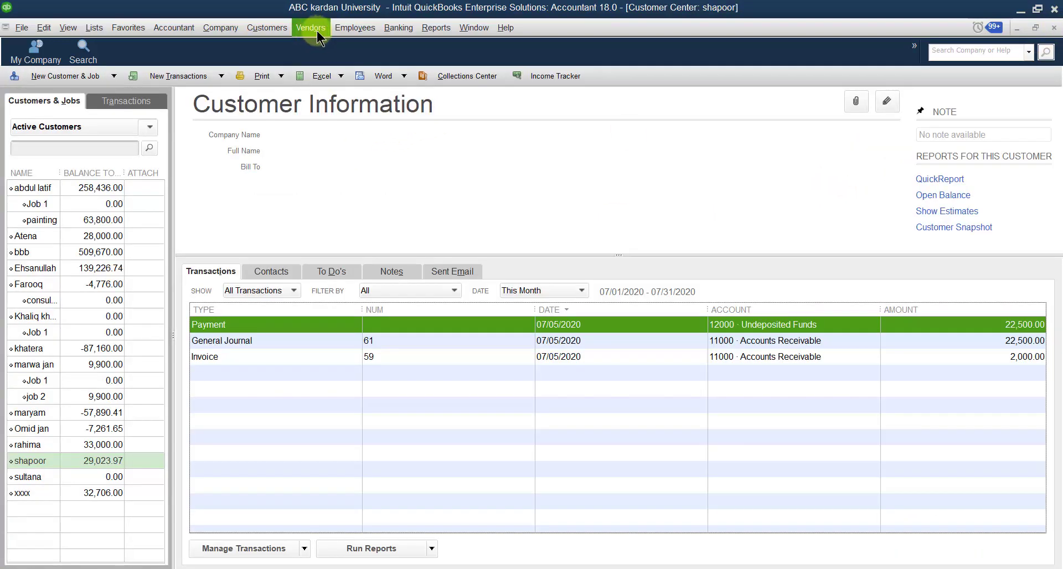
Check the kabul bank account balance in Transfer Funds
left_click(398, 29)
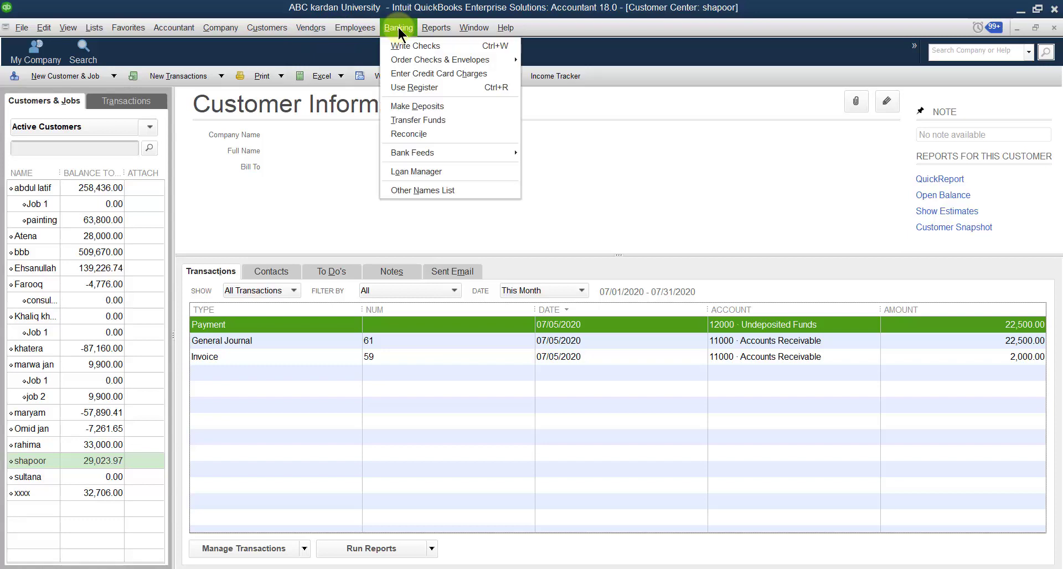
left_click(427, 118)
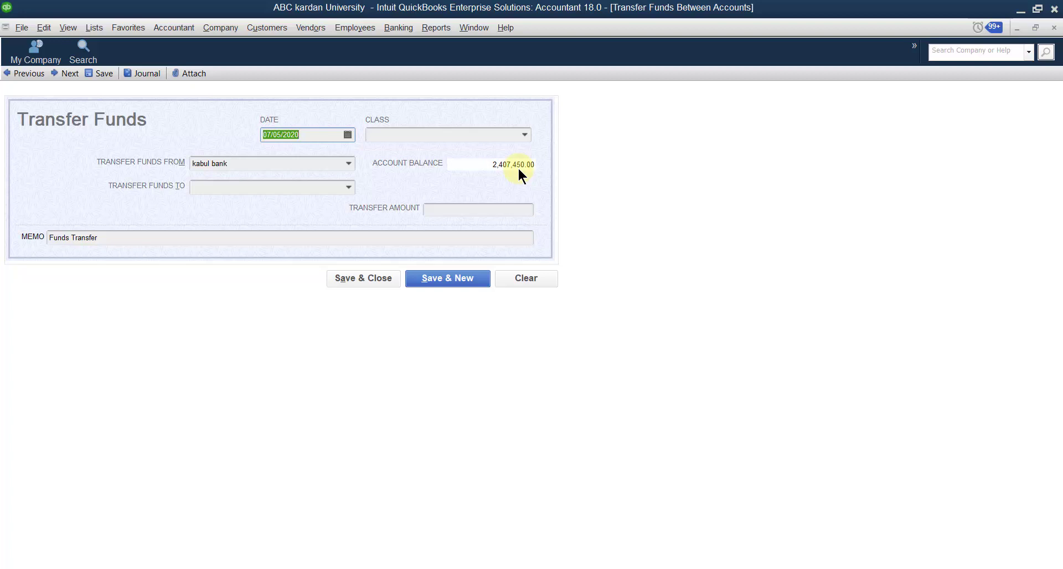
left_click(535, 280)
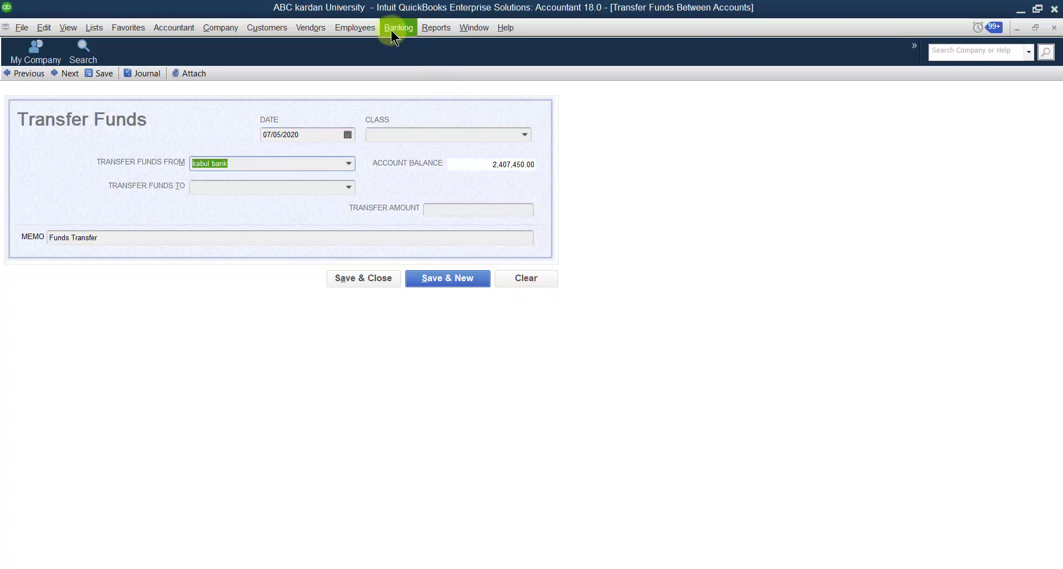
View the Sales by Item Summary report for the bounced check charge, and close the report
left_click(434, 28)
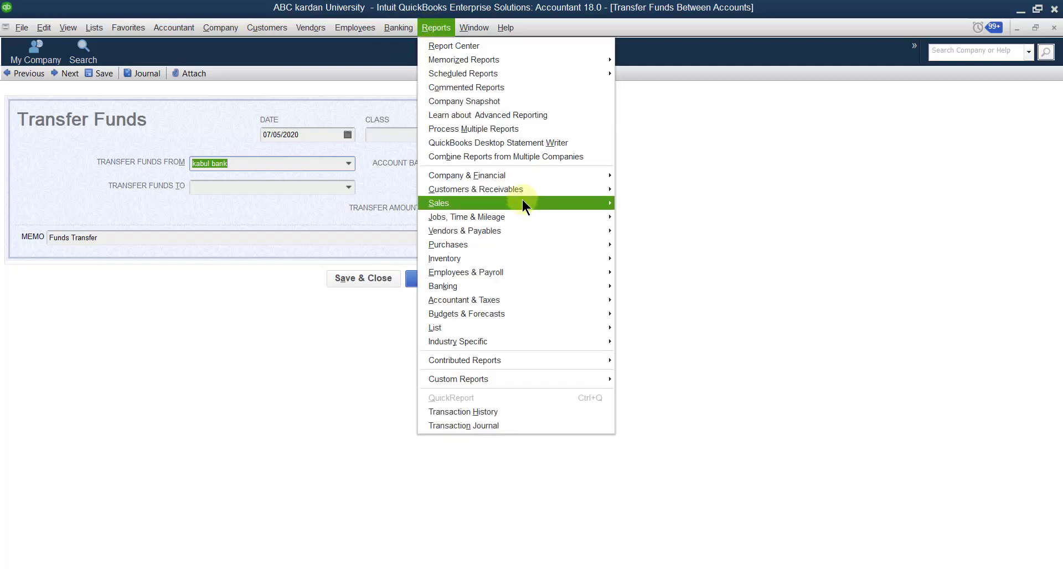
mouse_move(523, 201)
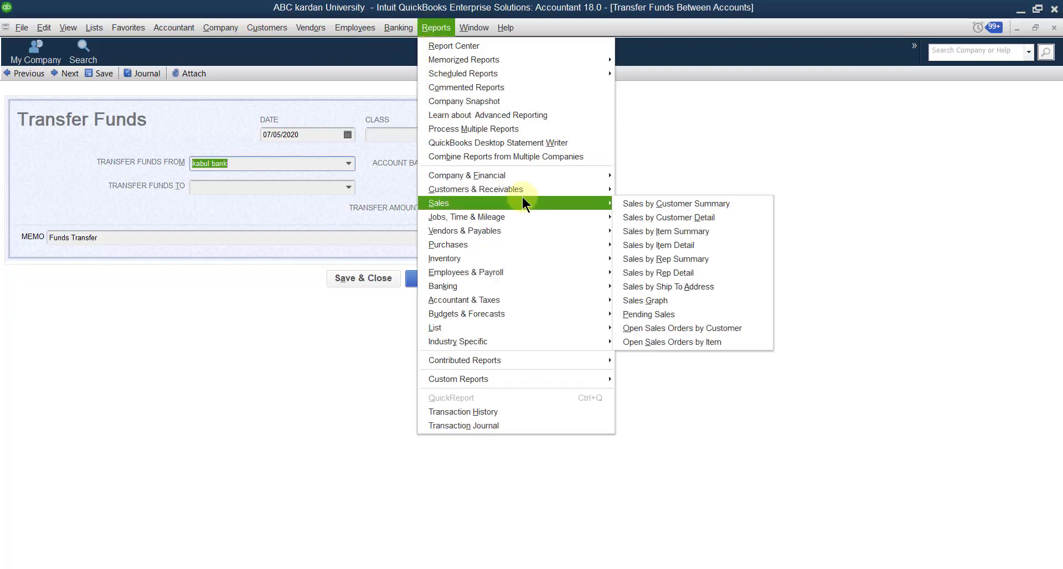
left_click(672, 230)
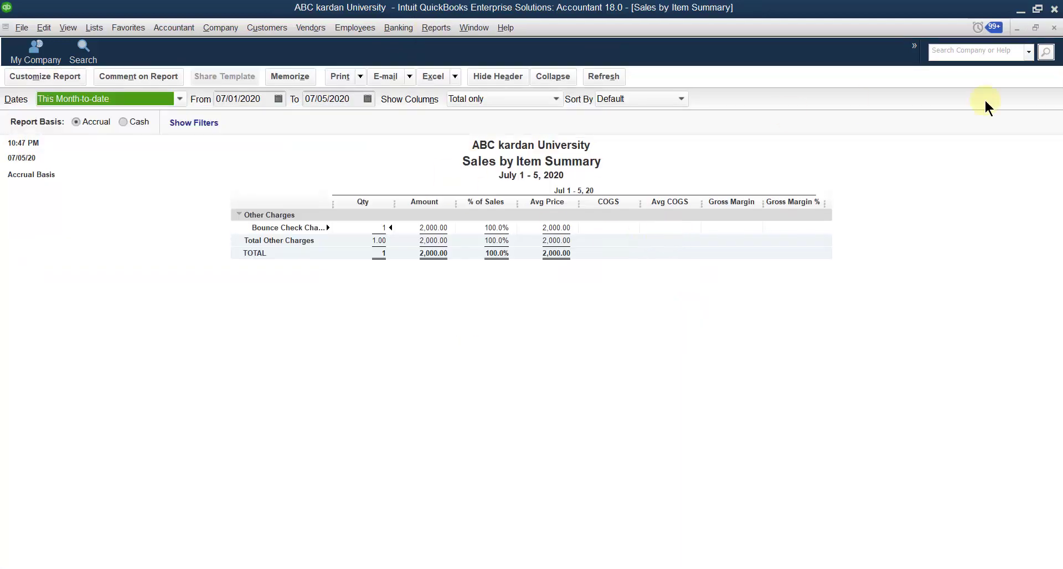
left_click(1053, 28)
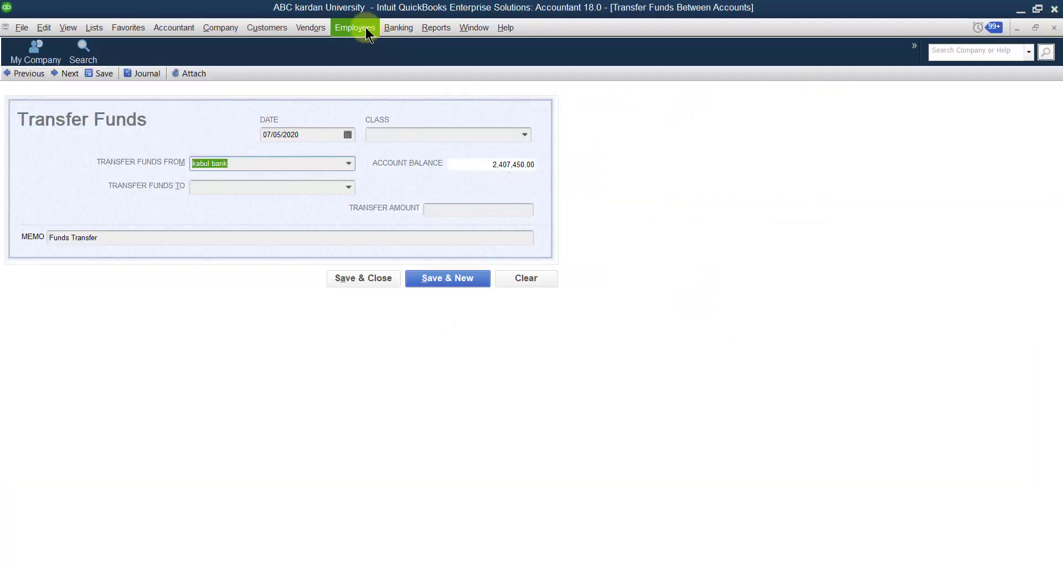
Review the paying customer's balance in the Customer Balance Summary report and its transaction detail, and close both reports
left_click(435, 28)
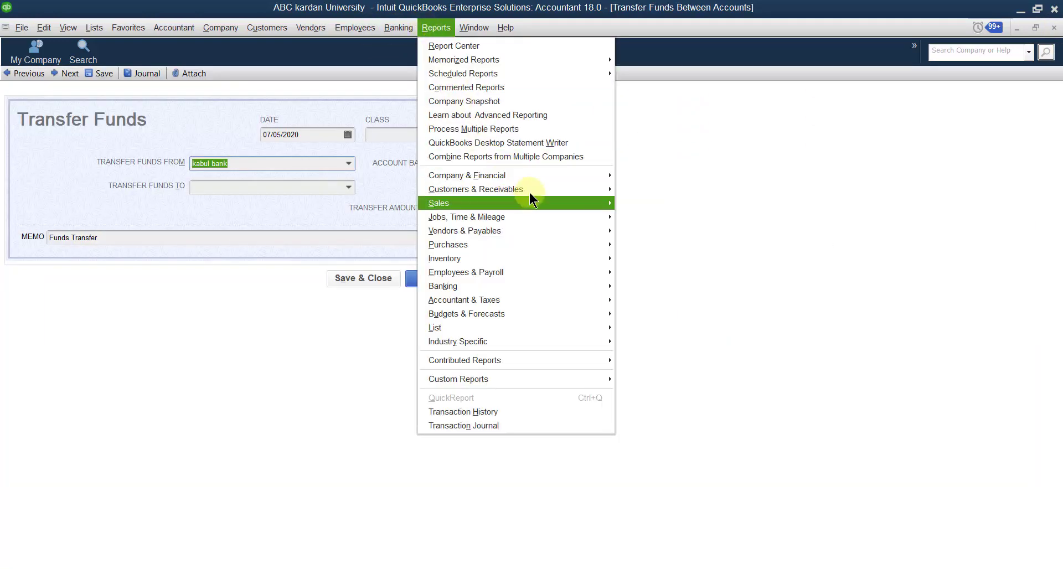
mouse_move(529, 188)
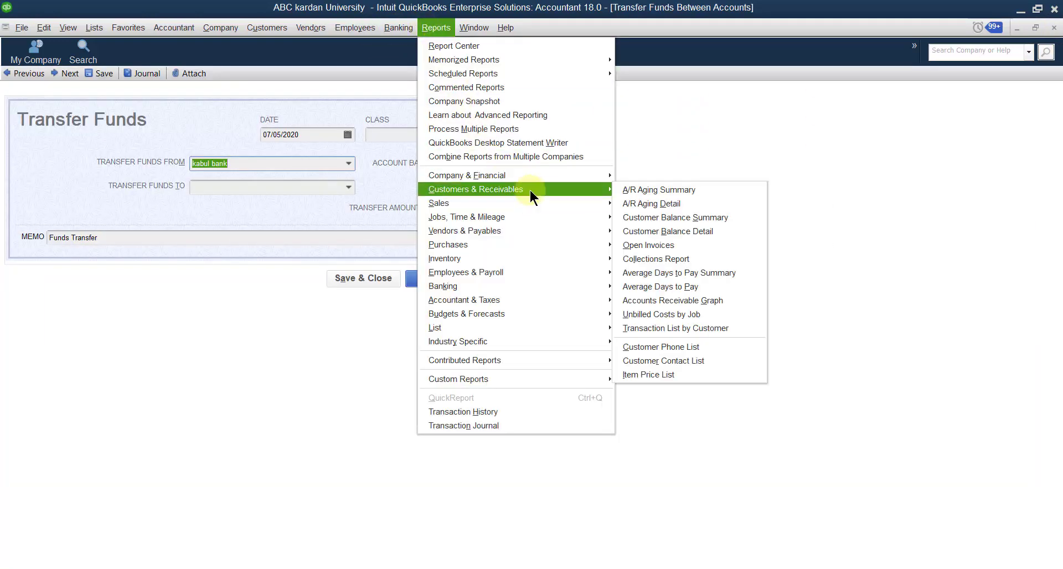
left_click(676, 217)
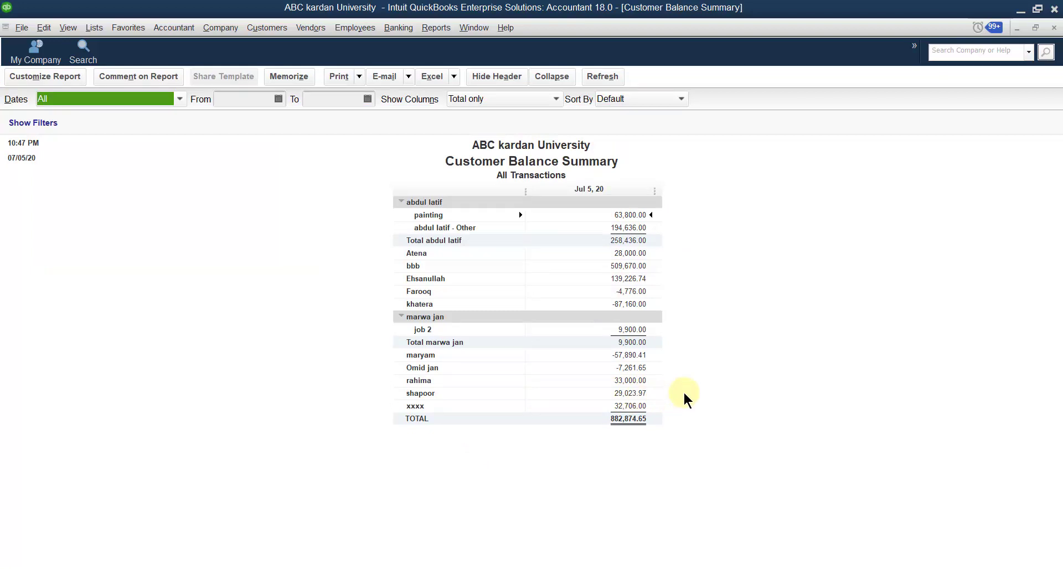
double_click(622, 395)
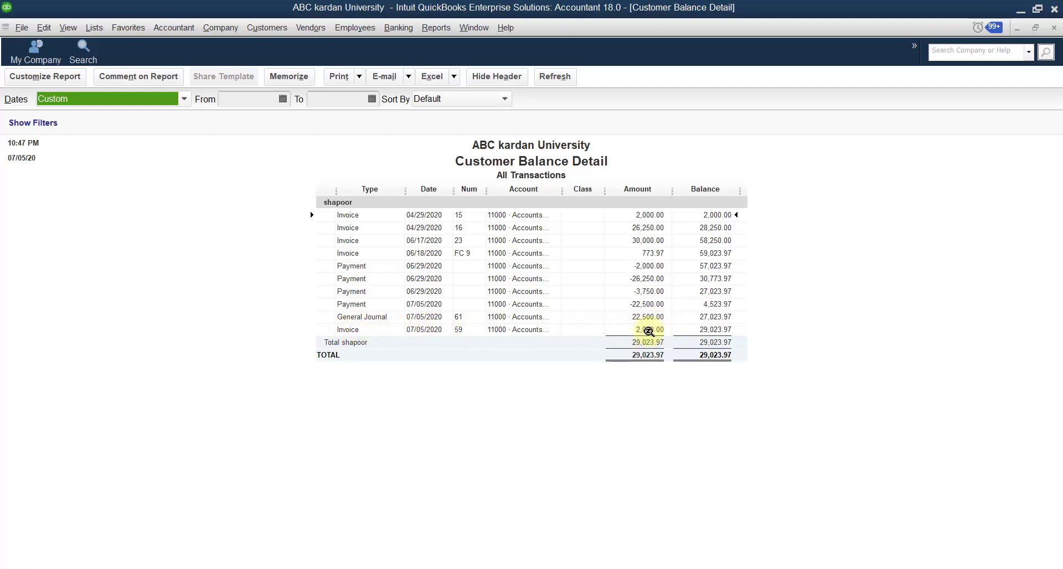
left_click(1054, 27)
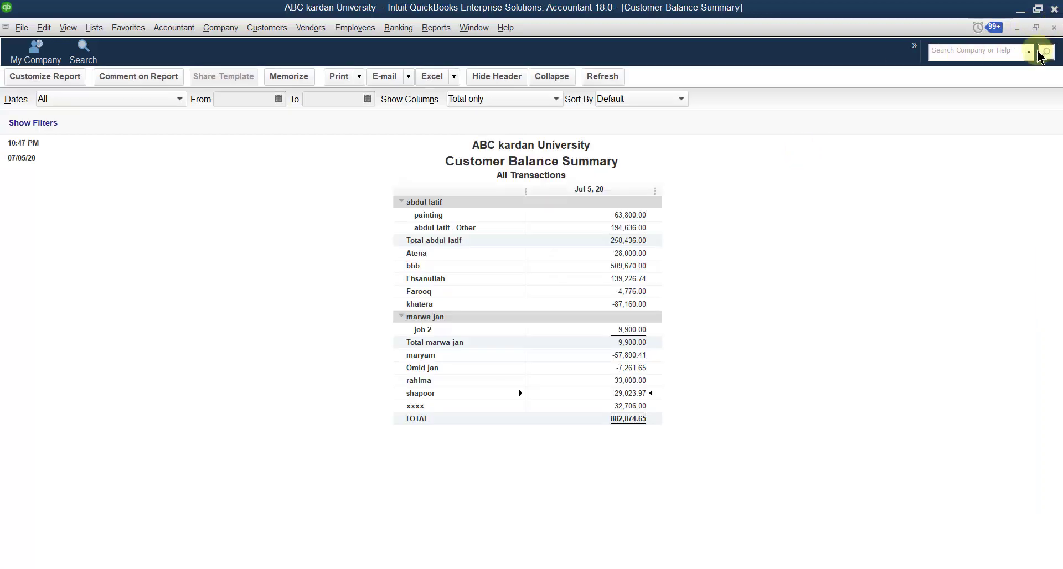
left_click(1054, 27)
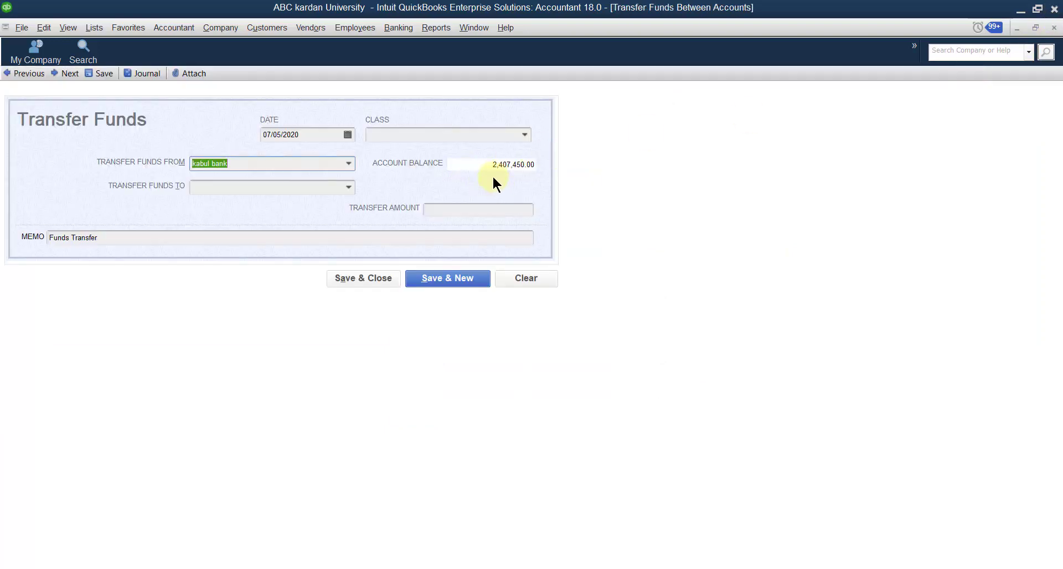
Close the Transfer Funds form and the Customer Center to return to the home page
left_click(1054, 27)
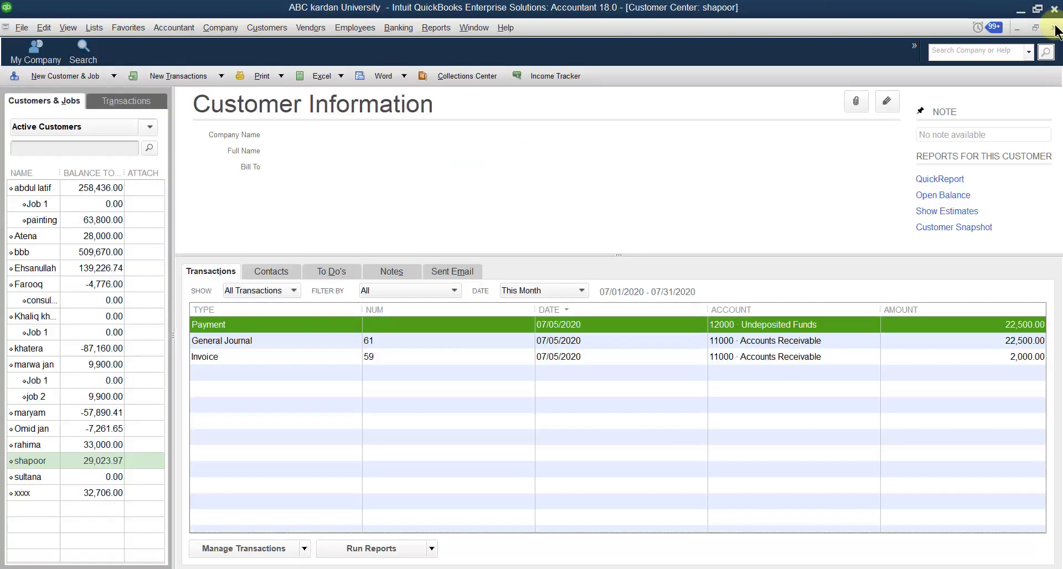
left_click(1054, 27)
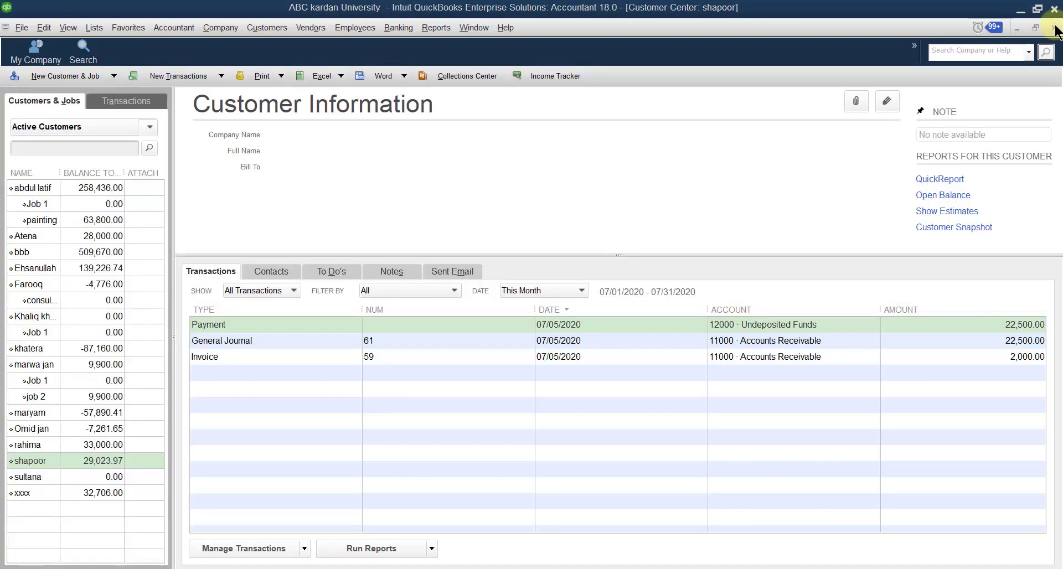
left_click(1057, 32)
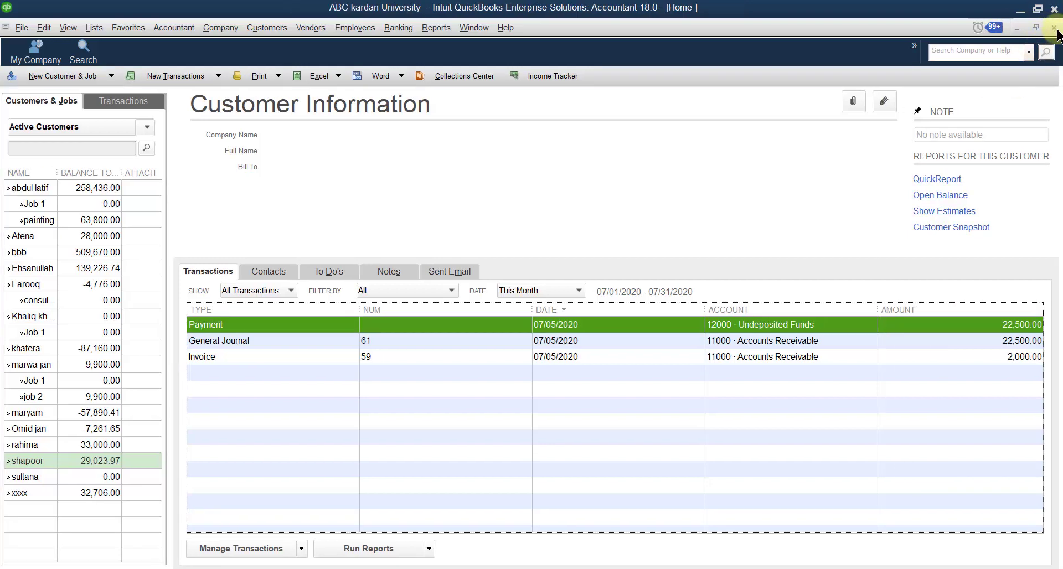
Receive a 5,500.00 check payment for Job 1 invoice 46 from another customer, and save and close it
left_click(267, 29)
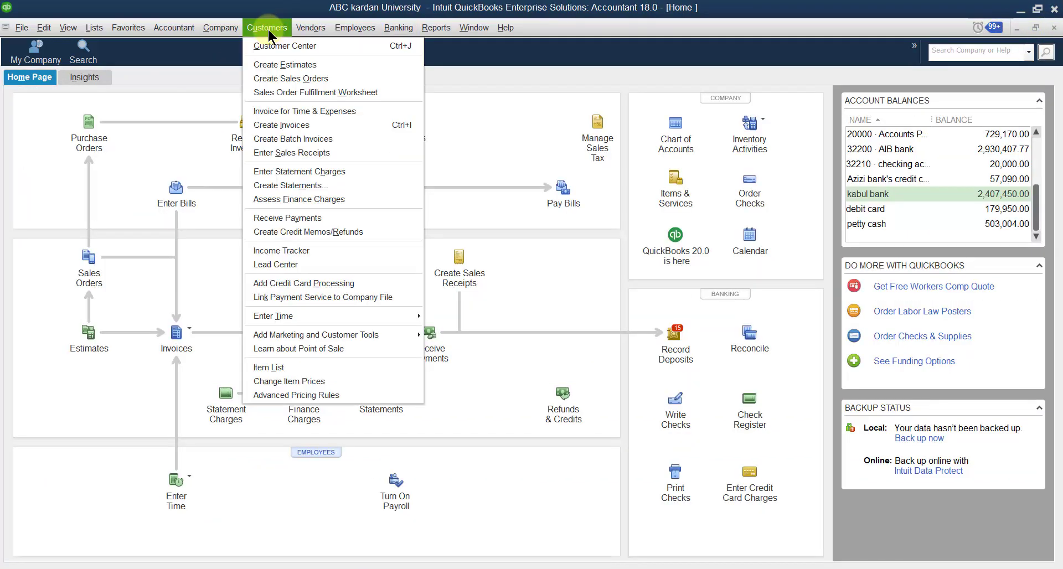
left_click(278, 217)
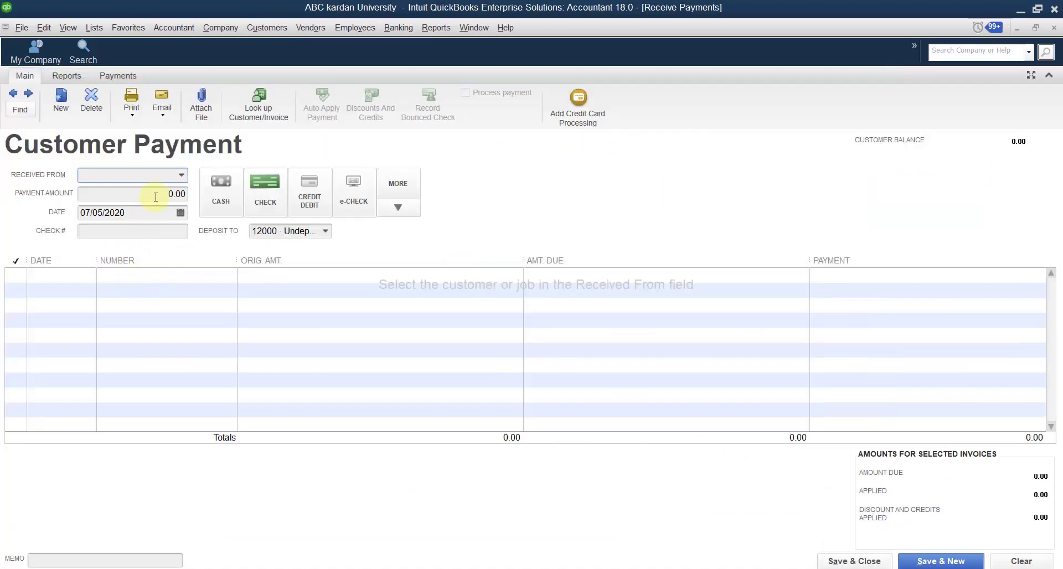
left_click(180, 178)
left_click(100, 384)
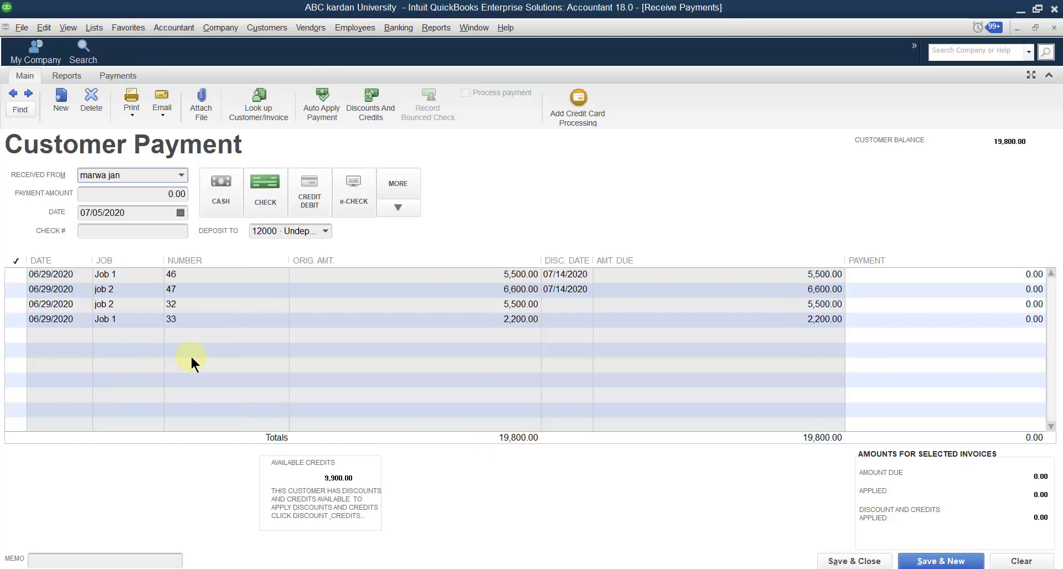
left_click(16, 275)
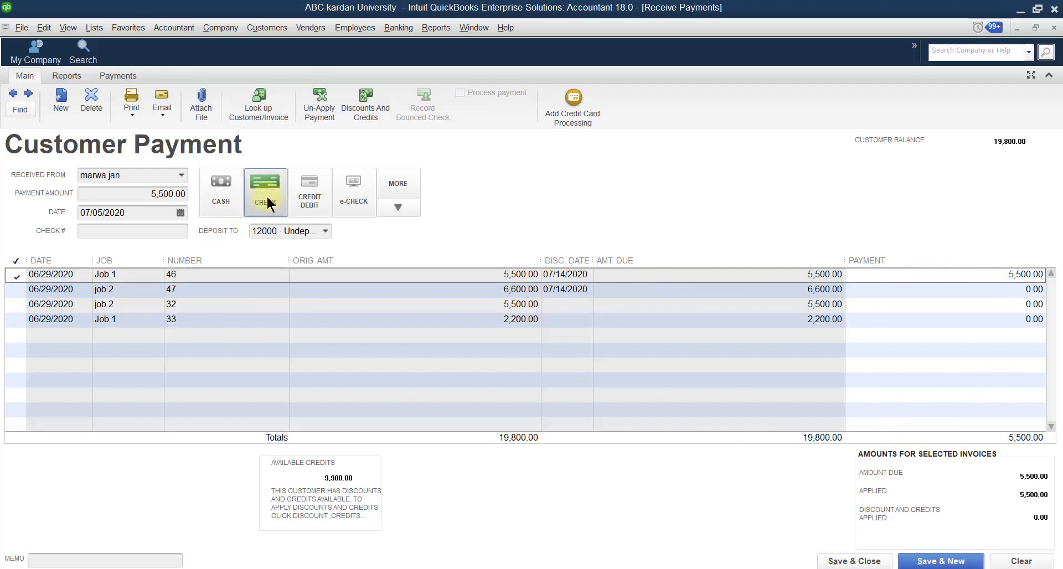
left_click(853, 560)
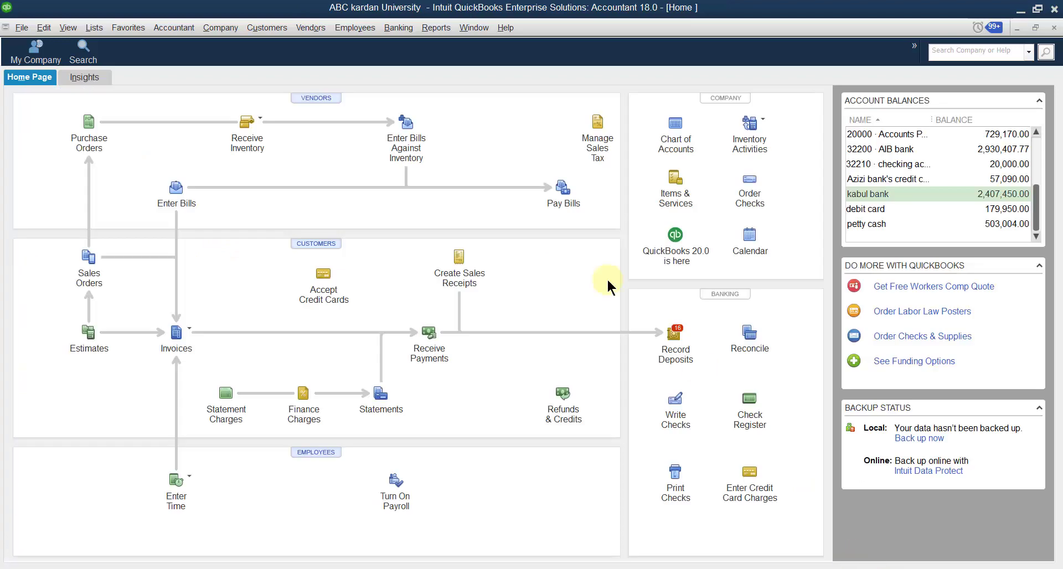
Review the paying customer's open invoices in a new Receive Payments form, and clear the form without recording anything
left_click(268, 29)
left_click(276, 44)
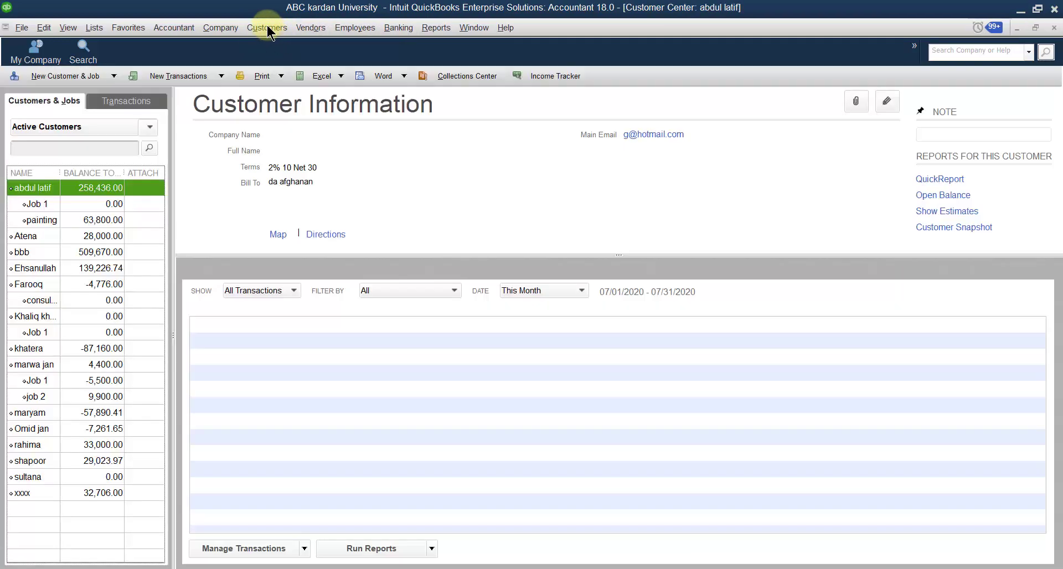
left_click(267, 27)
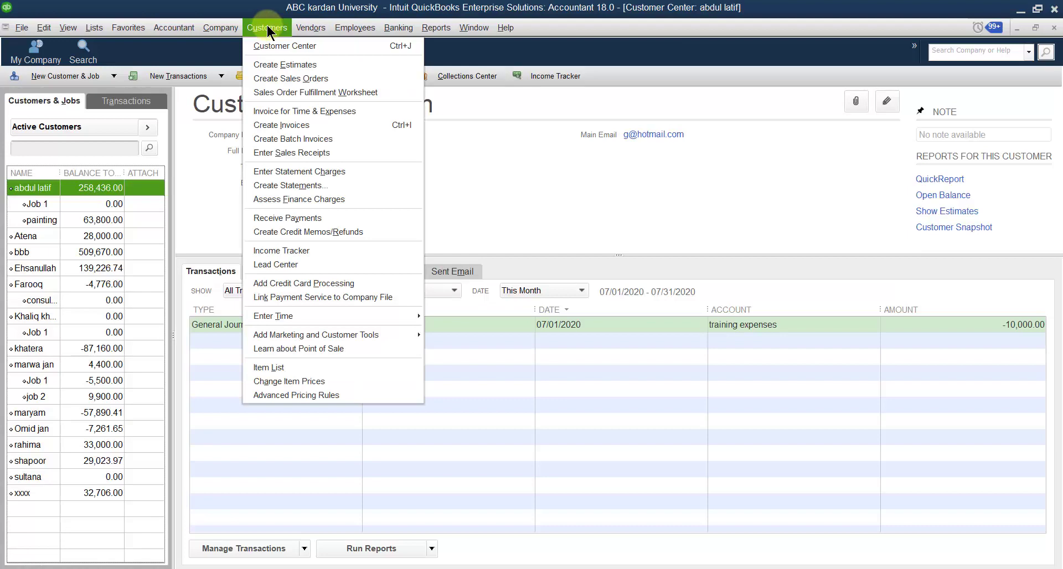
left_click(300, 219)
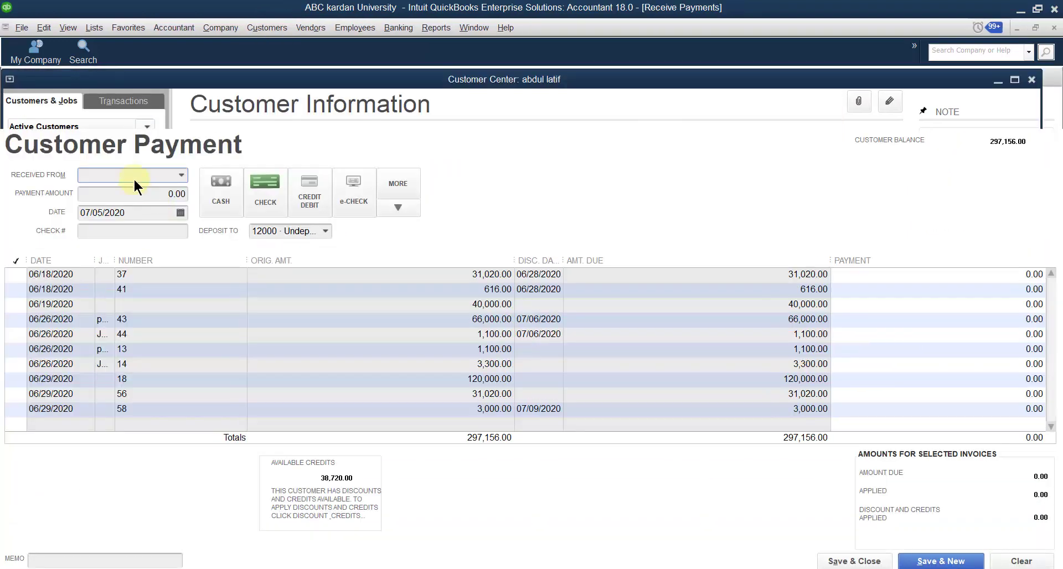
left_click(181, 175)
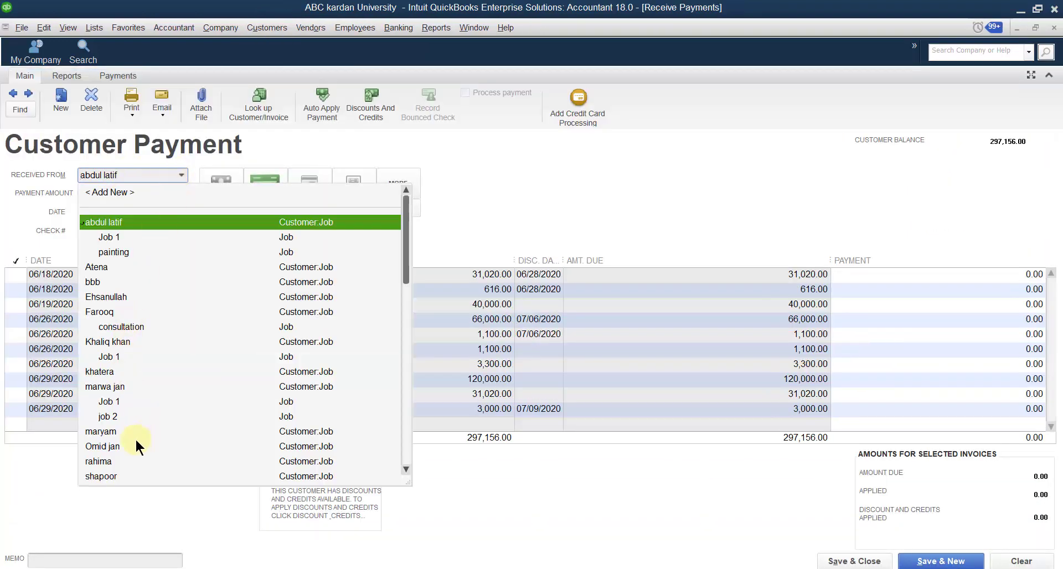
left_click(104, 433)
left_click(112, 382)
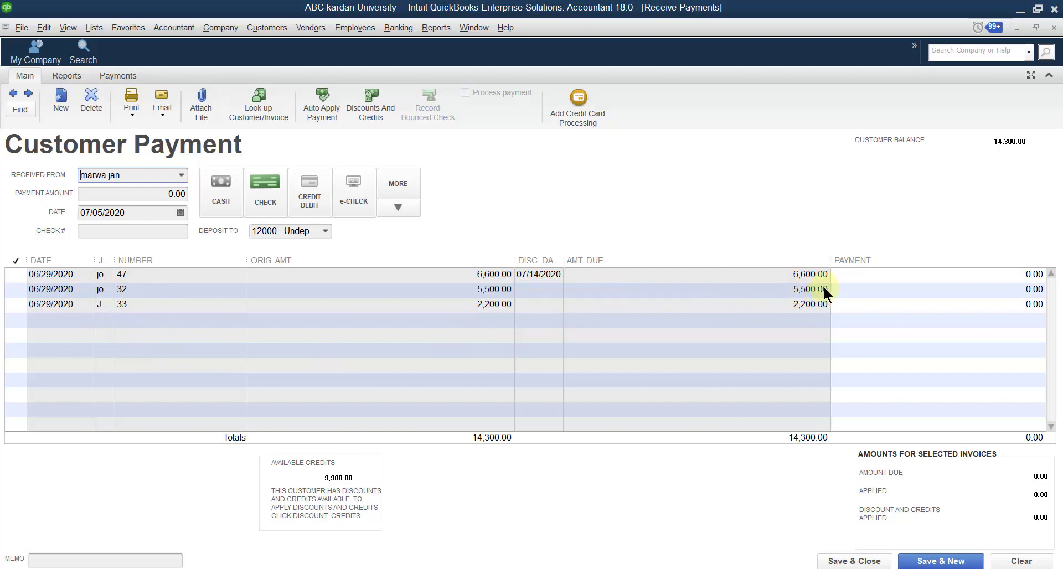
left_click(1024, 561)
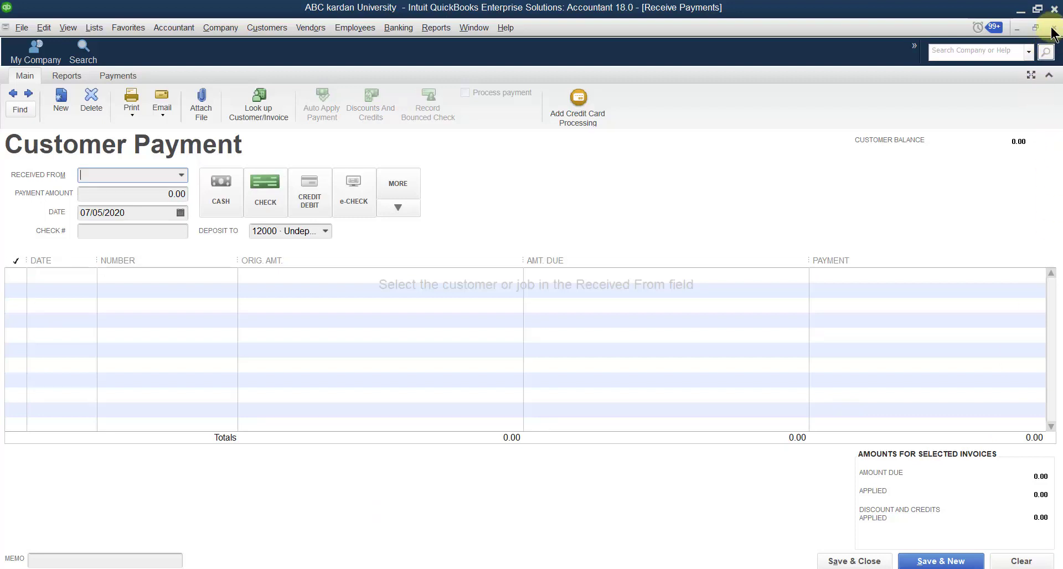
Deposit the customer's 5,500.00 check payment dated 07/05/2020 into kabul bank, and save and close the deposit
left_click(400, 28)
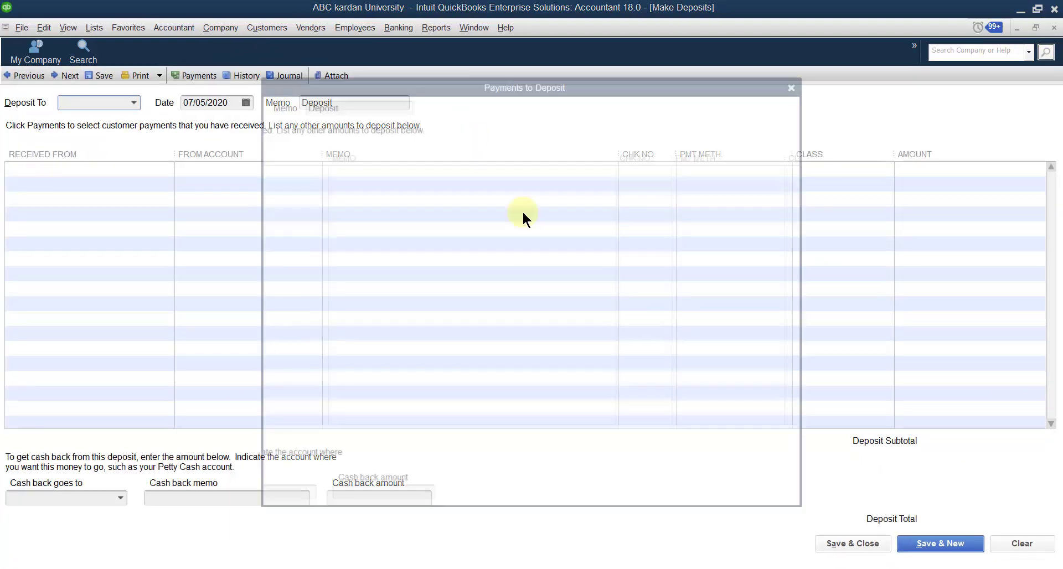
left_click(658, 420)
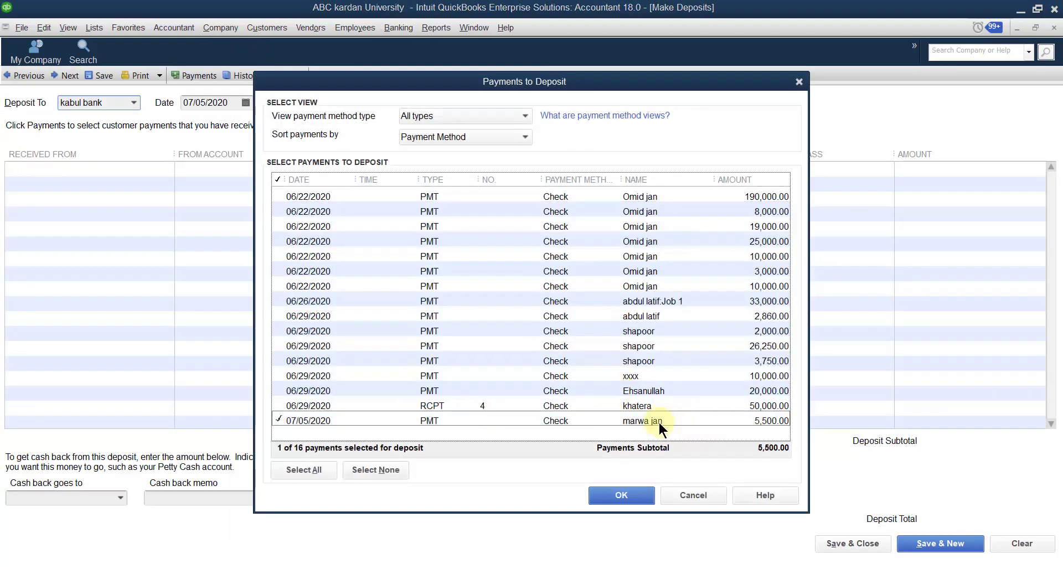
left_click(628, 495)
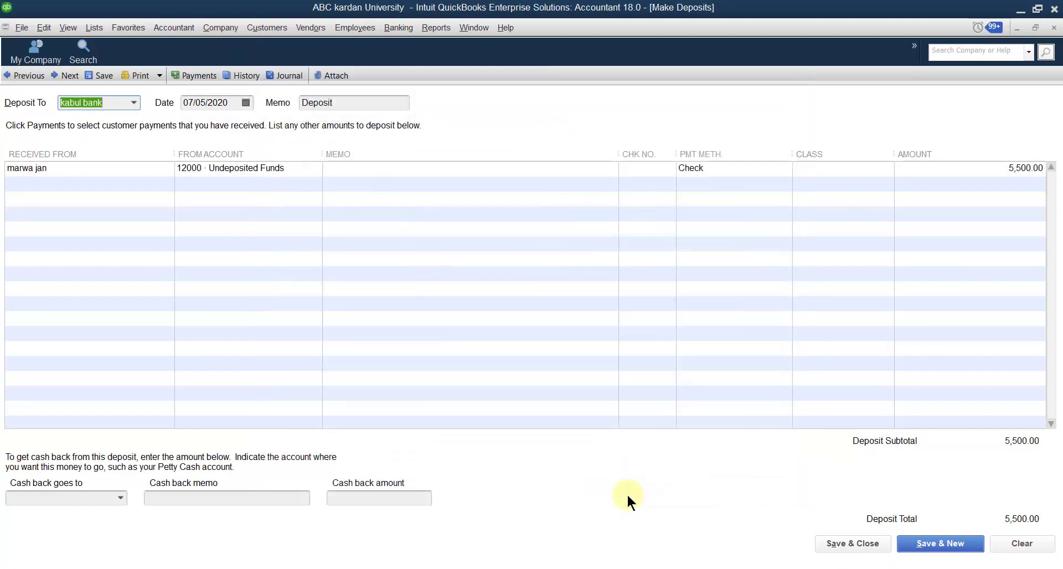
left_click(853, 544)
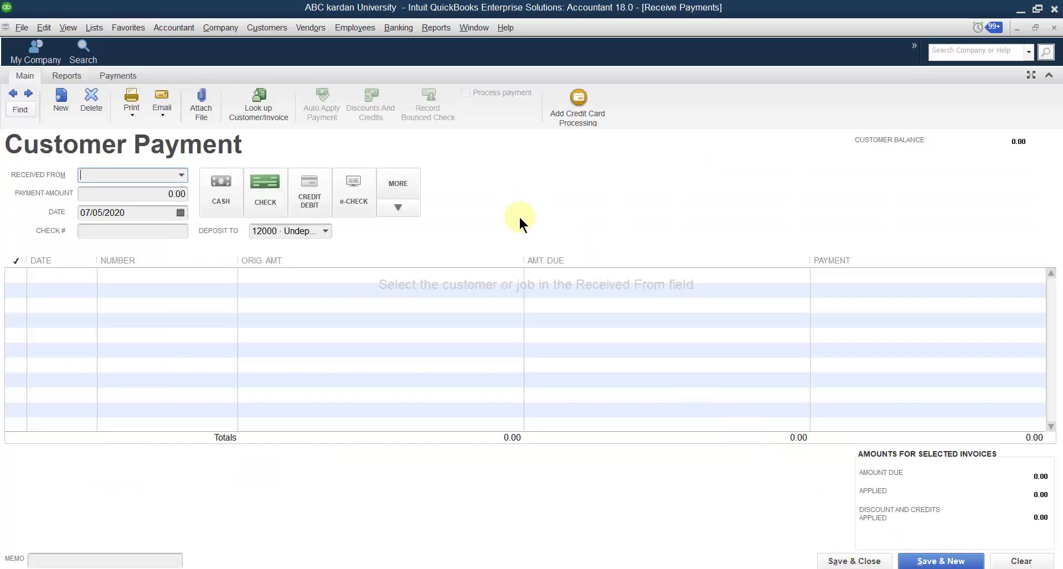
Open the customer's 5,500.00 payment dated 07/05/2020 from their transactions in the Customer Center
left_click(271, 27)
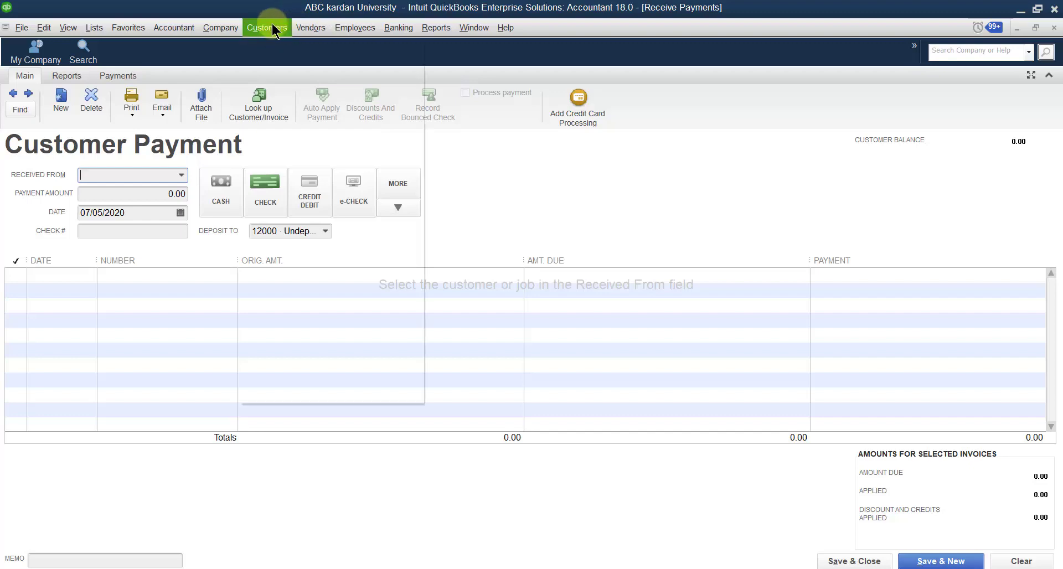
left_click(271, 45)
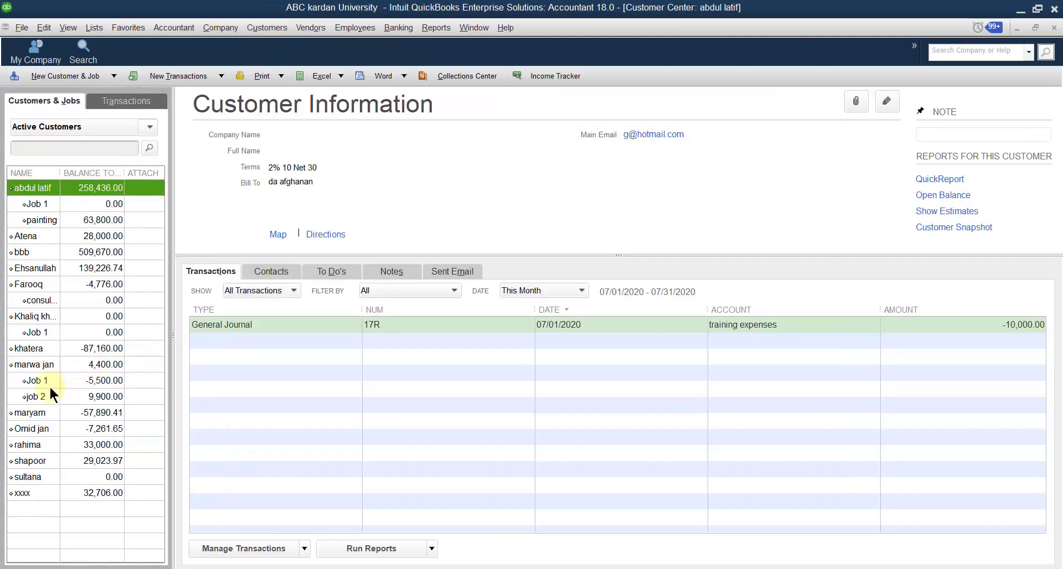
double_click(29, 363)
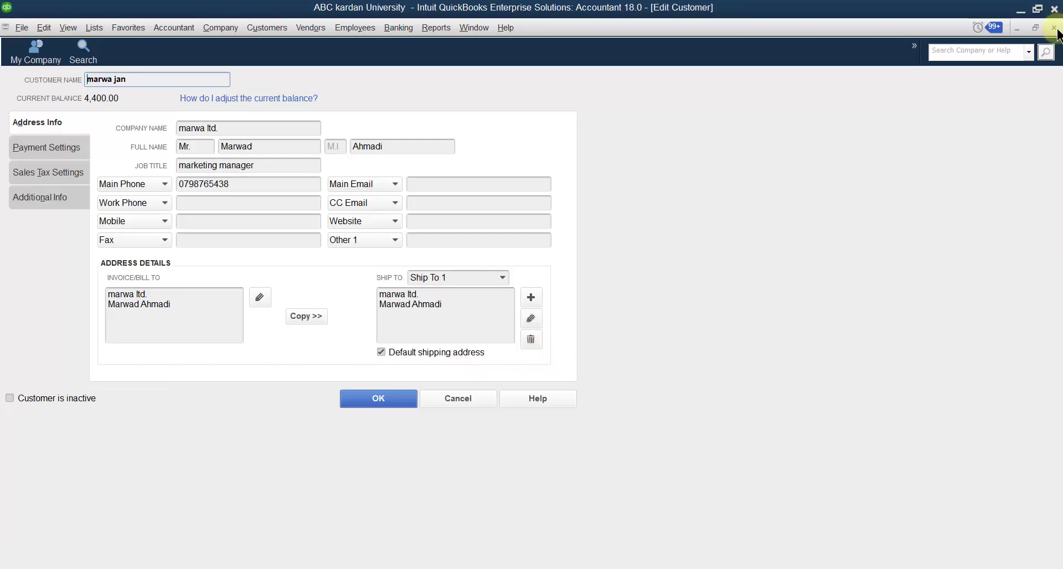
left_click(1054, 27)
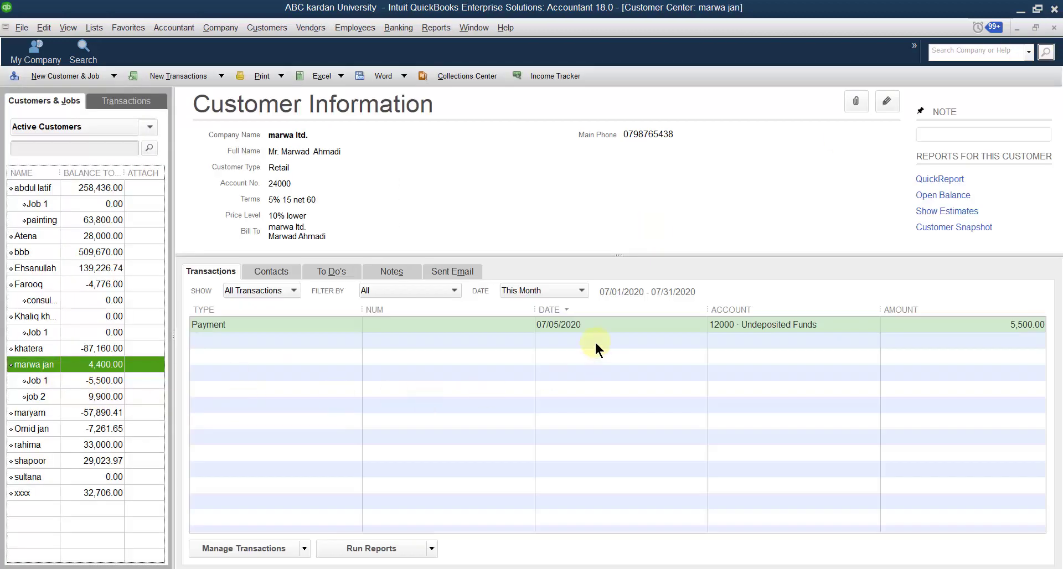
double_click(657, 323)
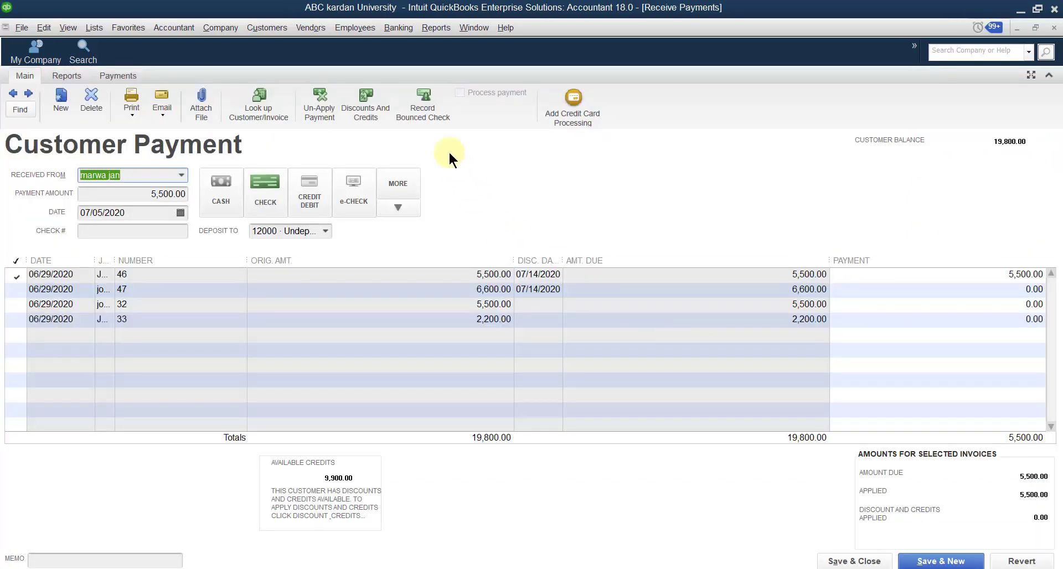
Record the 5,500.00 check as bounced with no bank or customer fee, and close the payment
left_click(424, 111)
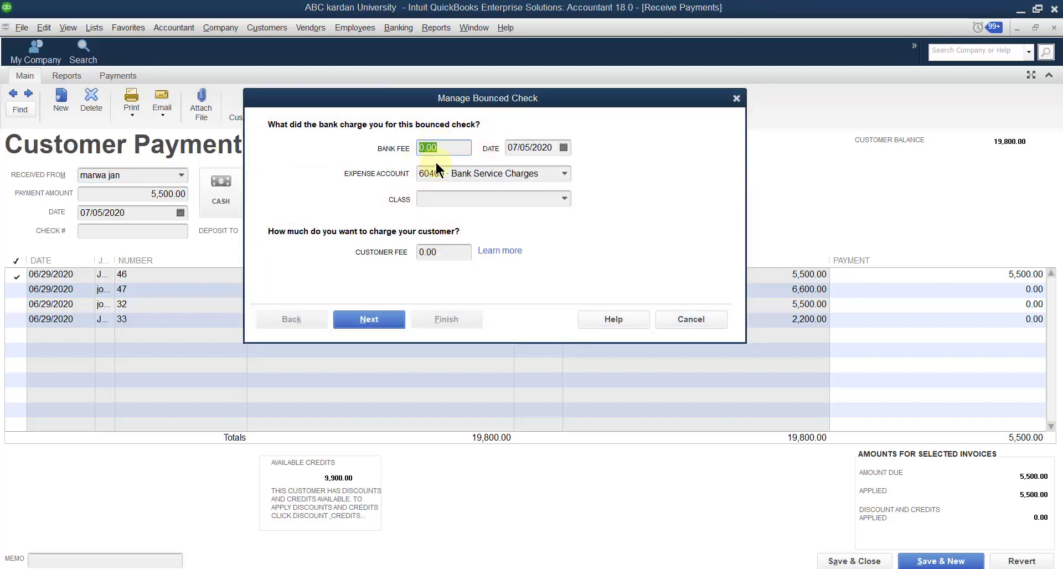
left_click(378, 319)
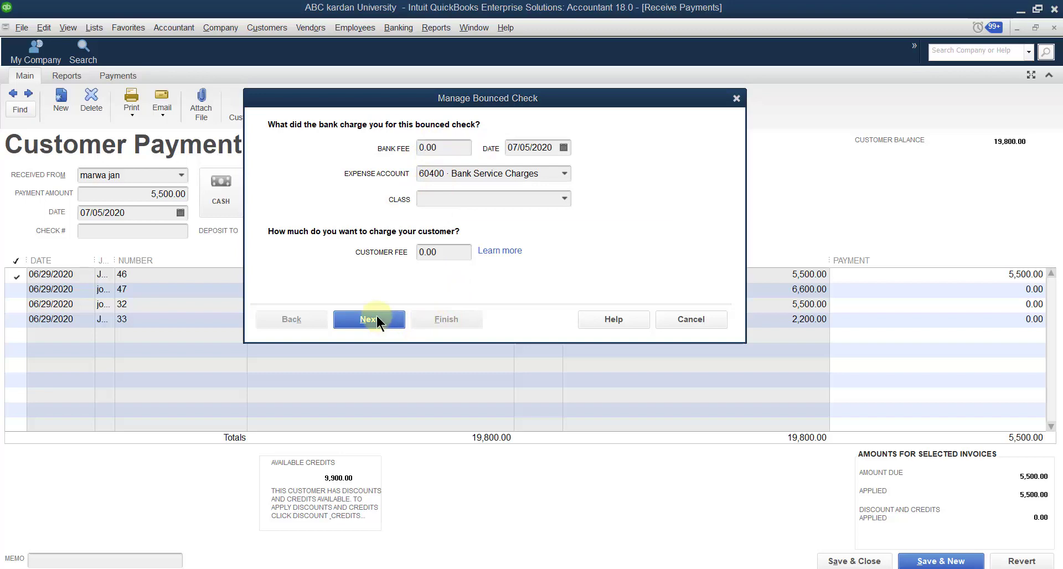
left_click(489, 189)
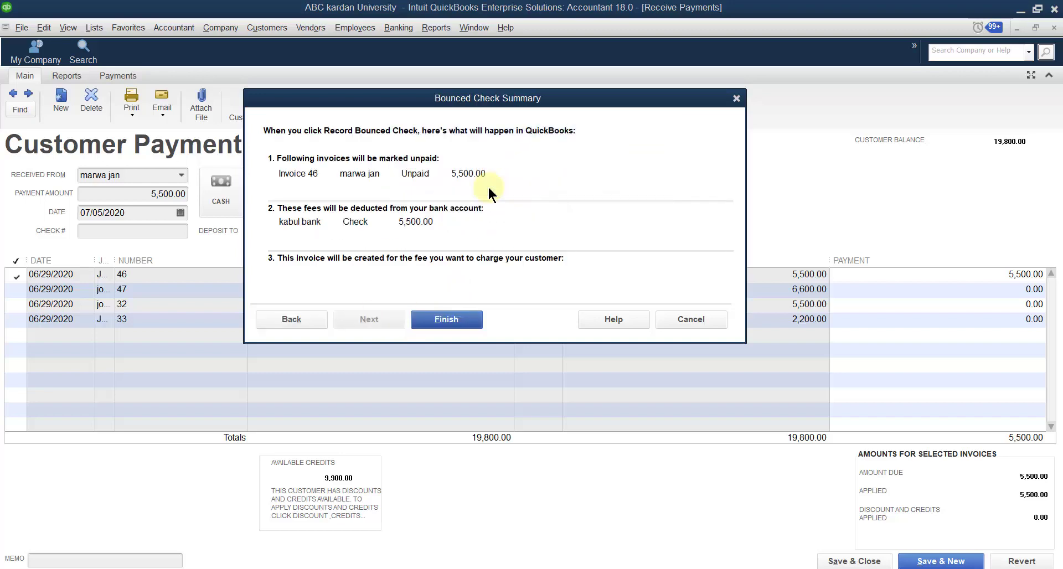
left_click(449, 321)
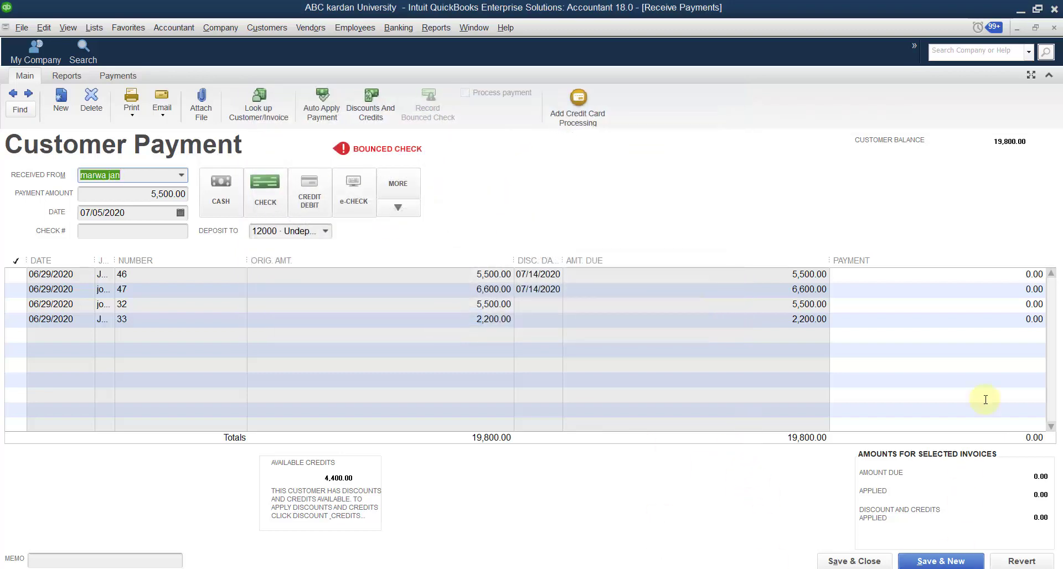
left_click(1054, 28)
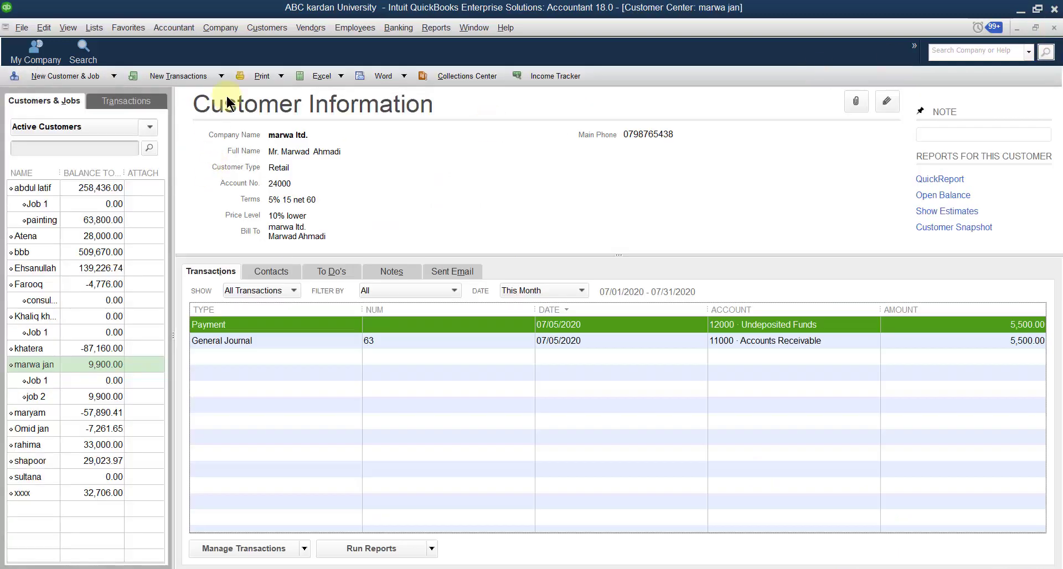
Open a new Receive Payments form to check the customer's open invoices
left_click(267, 27)
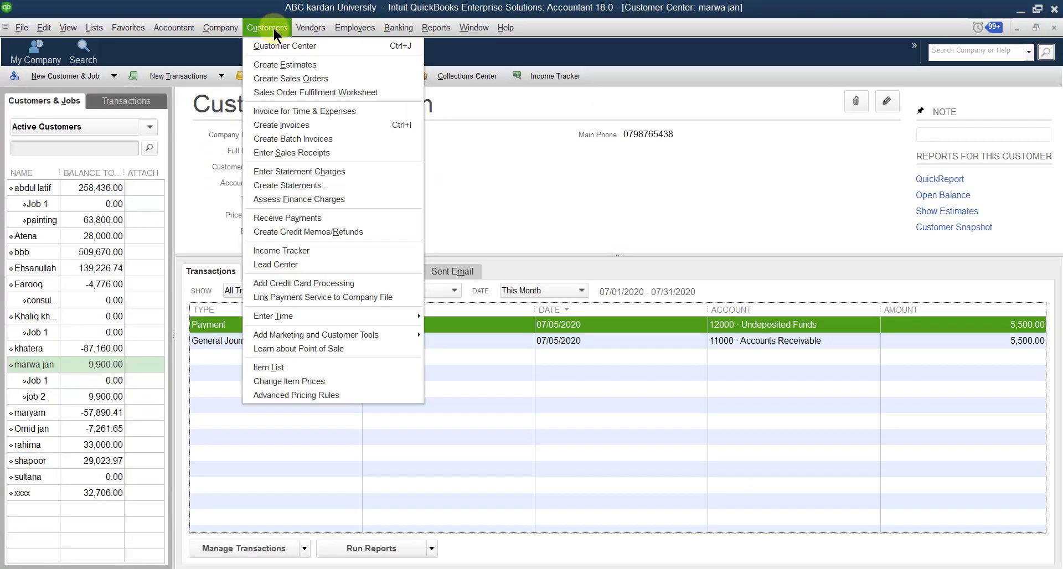
left_click(315, 217)
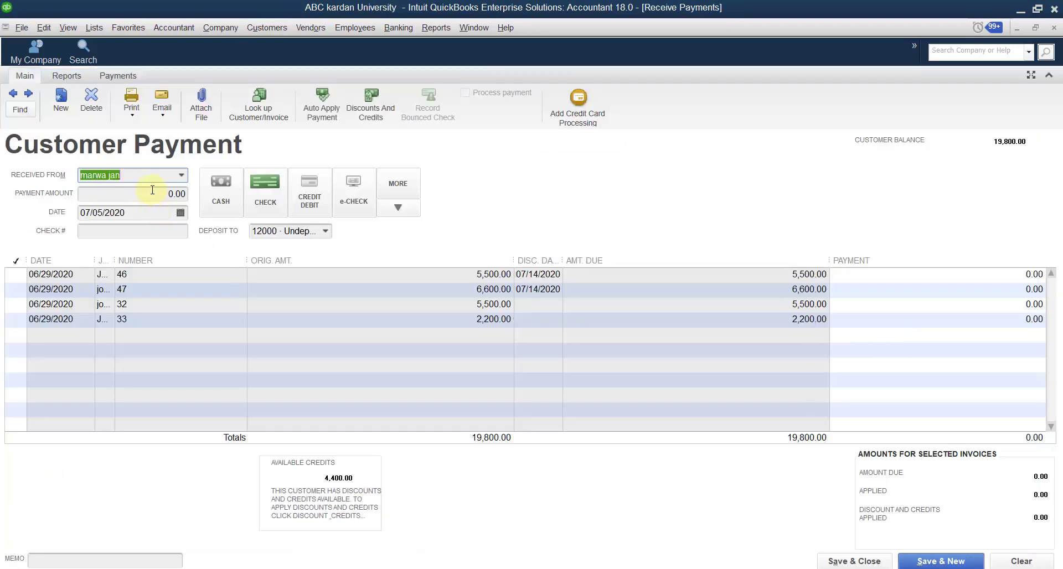